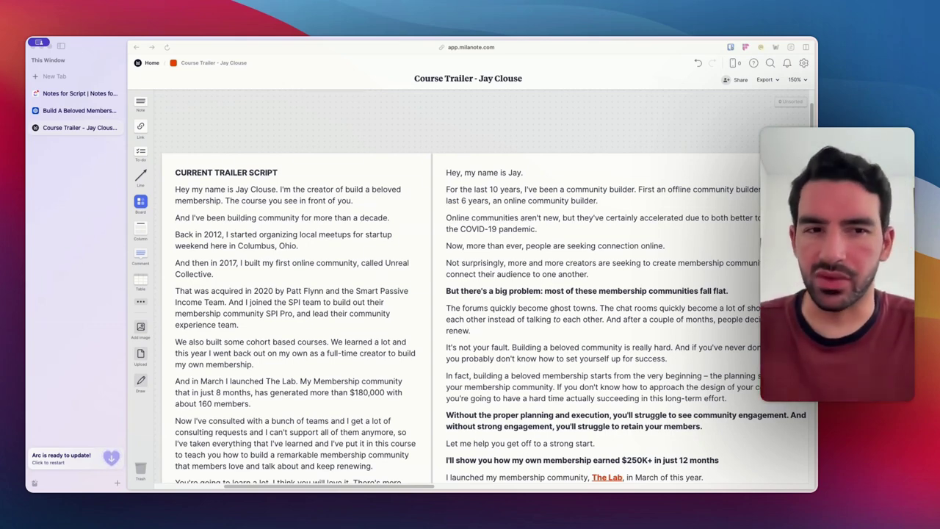
pyautogui.scroll(-2, 502, 353)
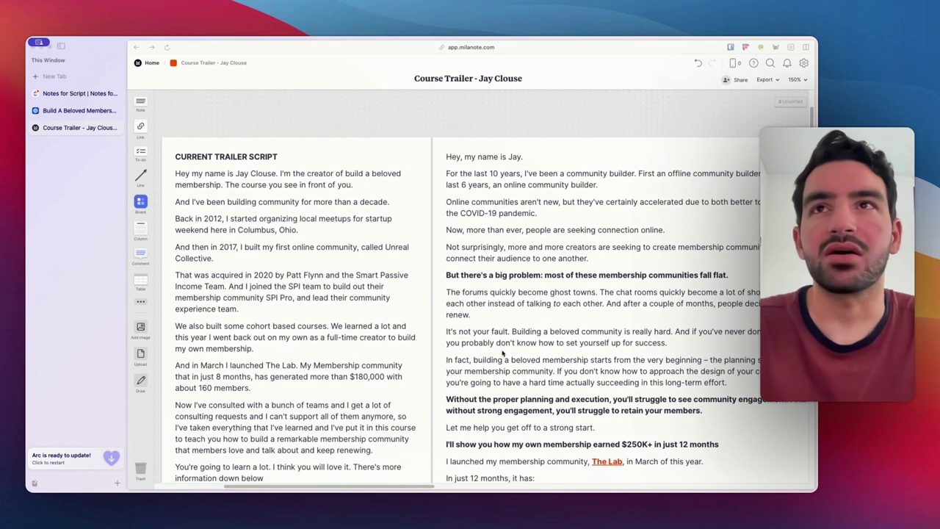
pyautogui.hscroll(3, 507, 325)
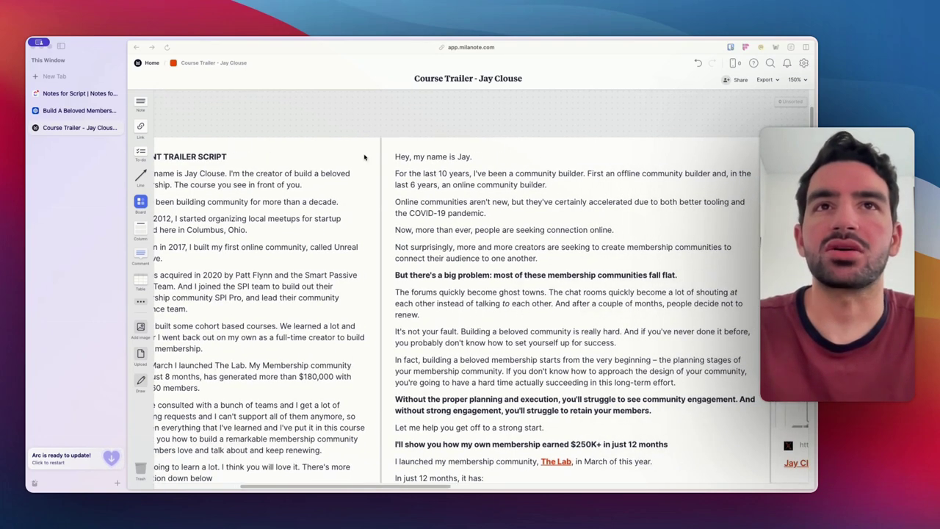
pyautogui.scroll(-10, 538, 398)
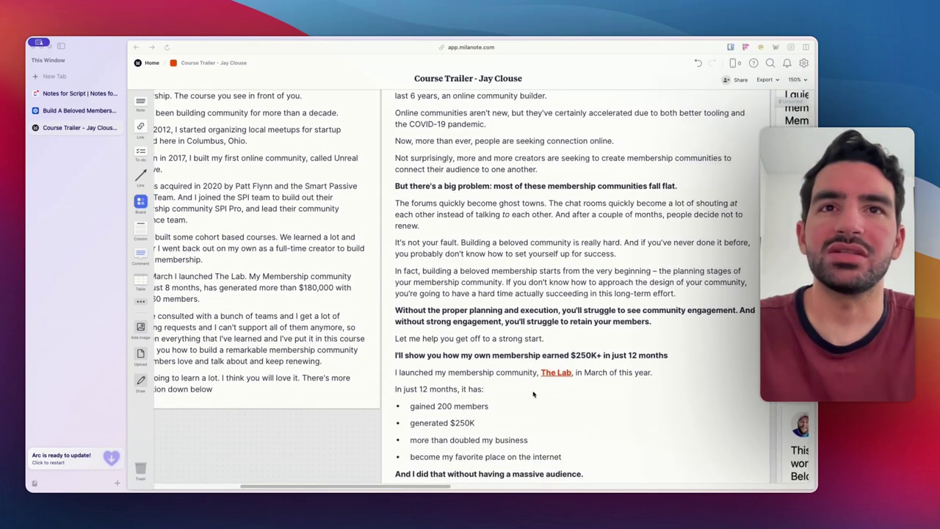
pyautogui.scroll(15, 531, 394)
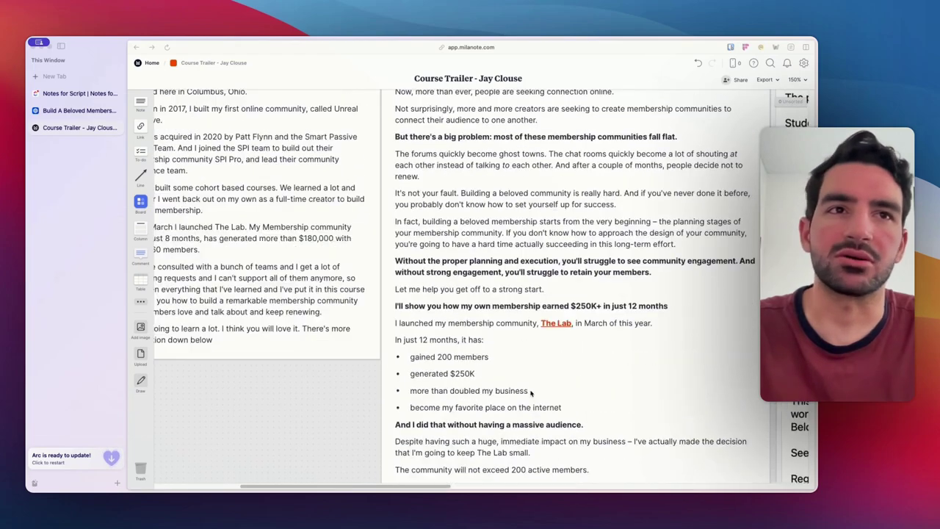
pyautogui.hscroll(-5, 307, 294)
pyautogui.scroll(-6, 332, 453)
pyautogui.hscroll(10, 376, 388)
pyautogui.hscroll(13, 421, 399)
pyautogui.scroll(-4, 583, 375)
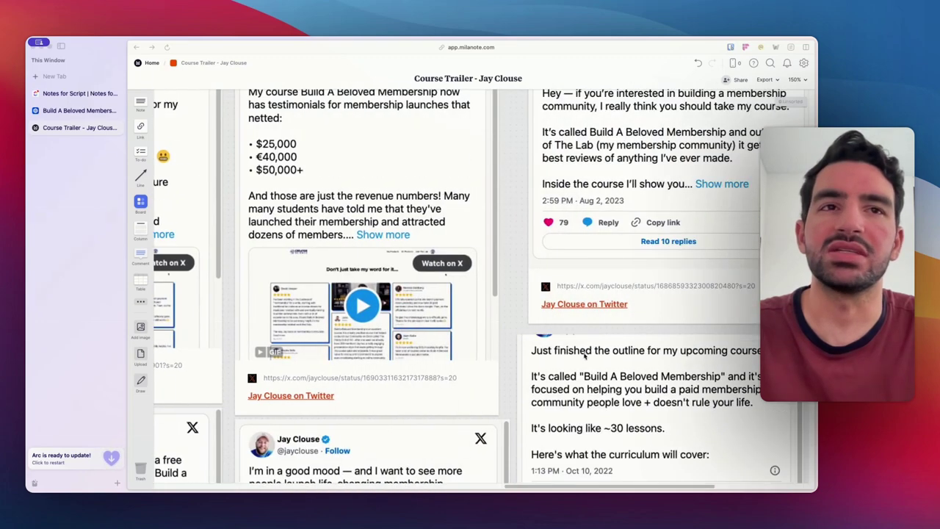
pyautogui.scroll(-5, 513, 350)
pyautogui.hscroll(5, 513, 350)
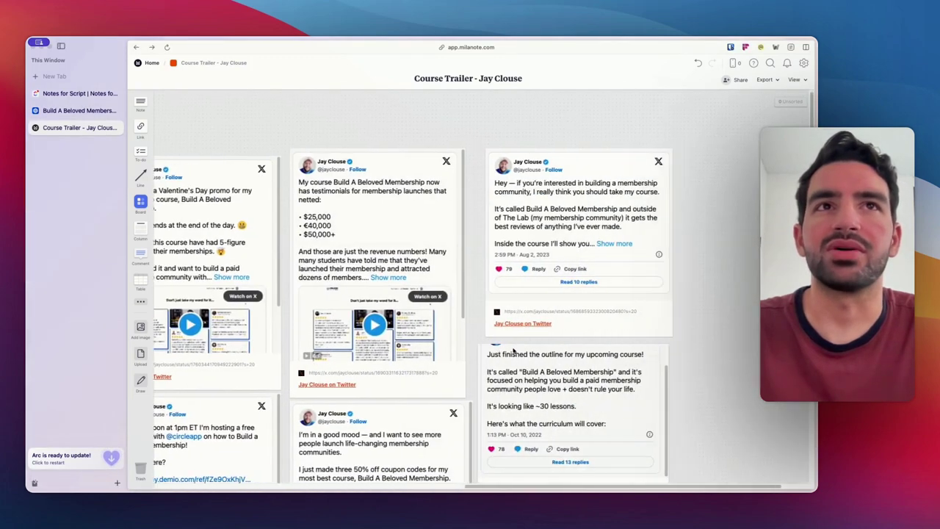
pyautogui.hscroll(-15, 470, 345)
pyautogui.scroll(-6, 441, 345)
pyautogui.scroll(-5, 425, 343)
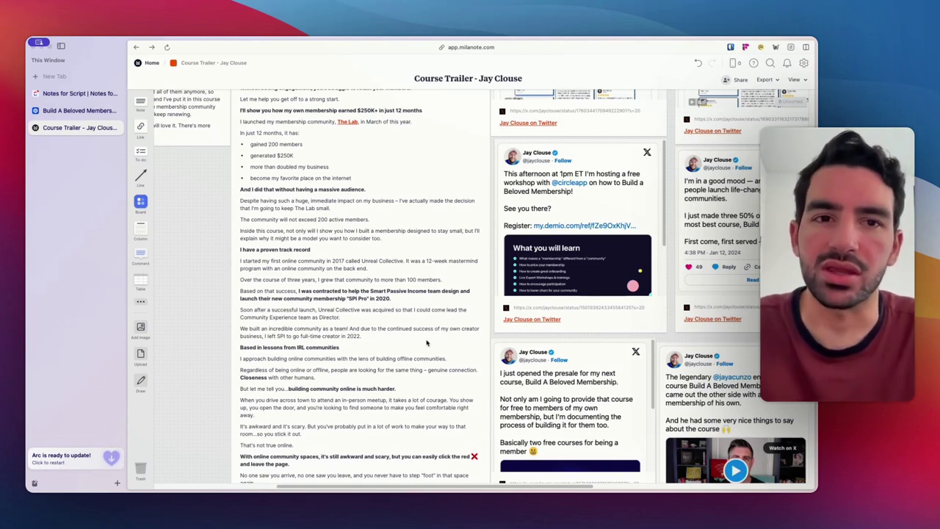
pyautogui.scroll(6, 427, 342)
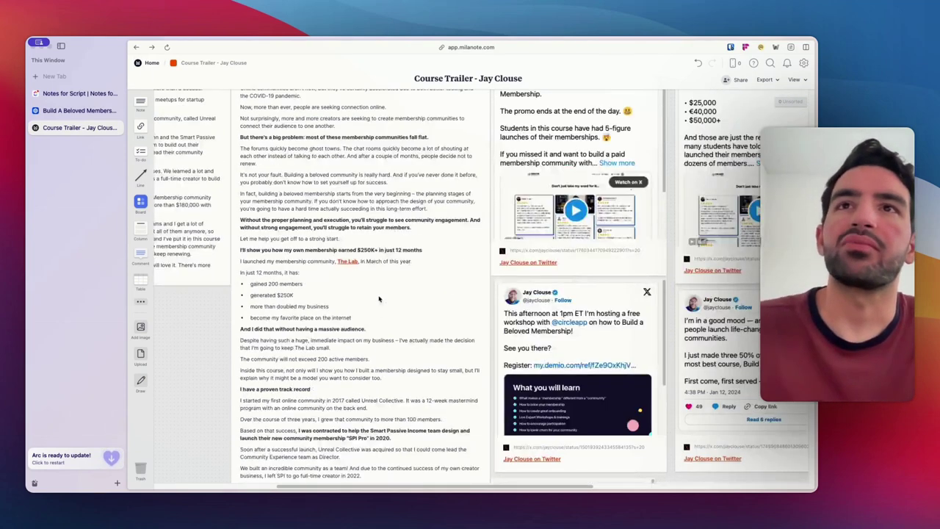
pyautogui.hscroll(-1, 411, 316)
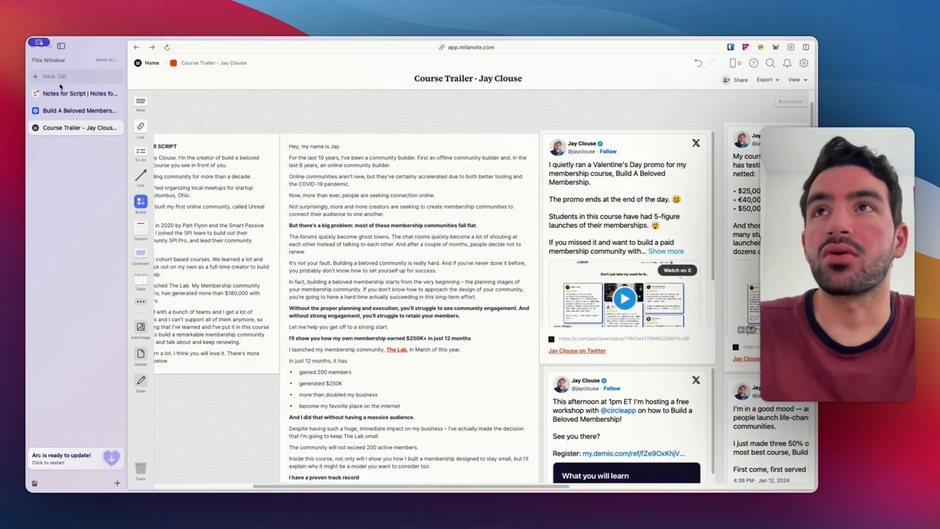
# Review the Pricing and Launch Strategy quotes on the trailer task's Notes for Script page
pyautogui.click(60, 93)
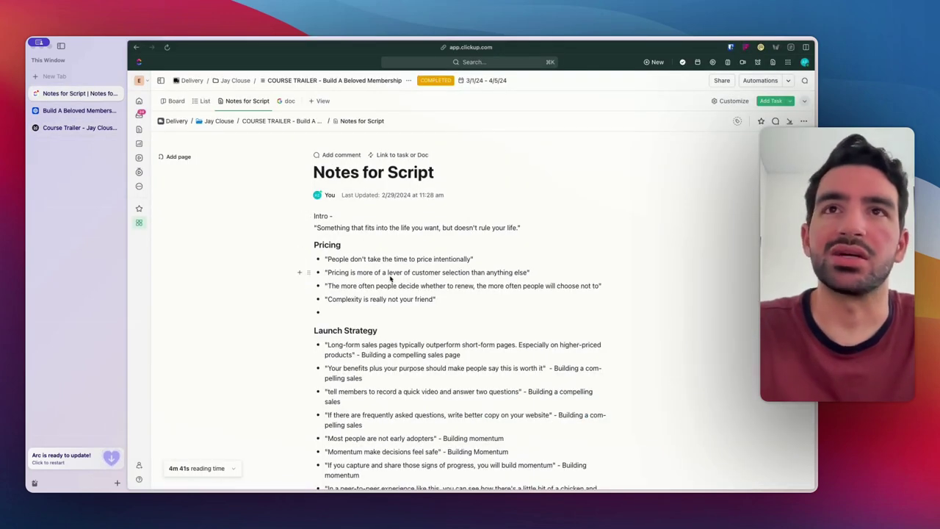
pyautogui.scroll(-1, 394, 294)
pyautogui.moveTo(439, 285); pyautogui.dragTo(289, 241)
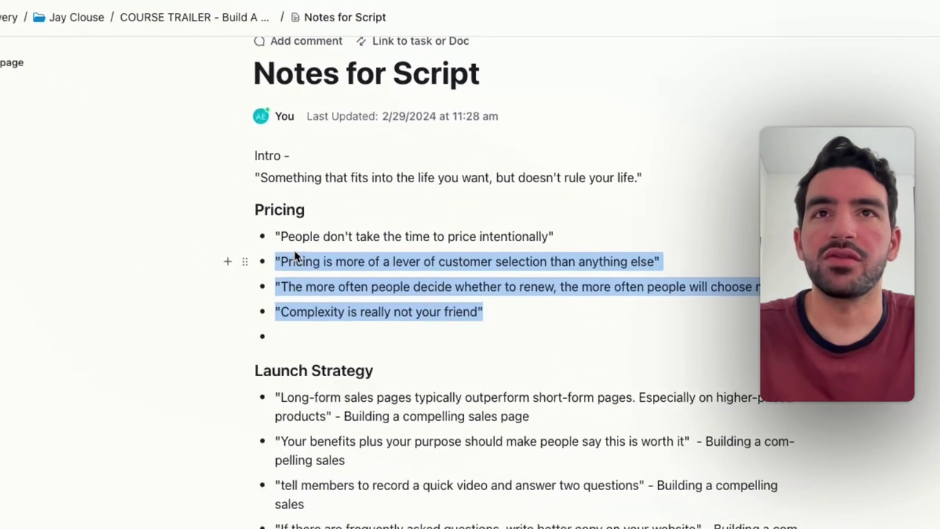
pyautogui.scroll(-3, 434, 338)
pyautogui.click(579, 434)
pyautogui.scroll(-5, 602, 448)
pyautogui.moveTo(697, 441); pyautogui.dragTo(278, 169)
pyautogui.click(390, 362)
# Read through the Encouraging Participation quotes and the remaining script notes
pyautogui.scroll(-2, 455, 463)
pyautogui.scroll(-3, 456, 463)
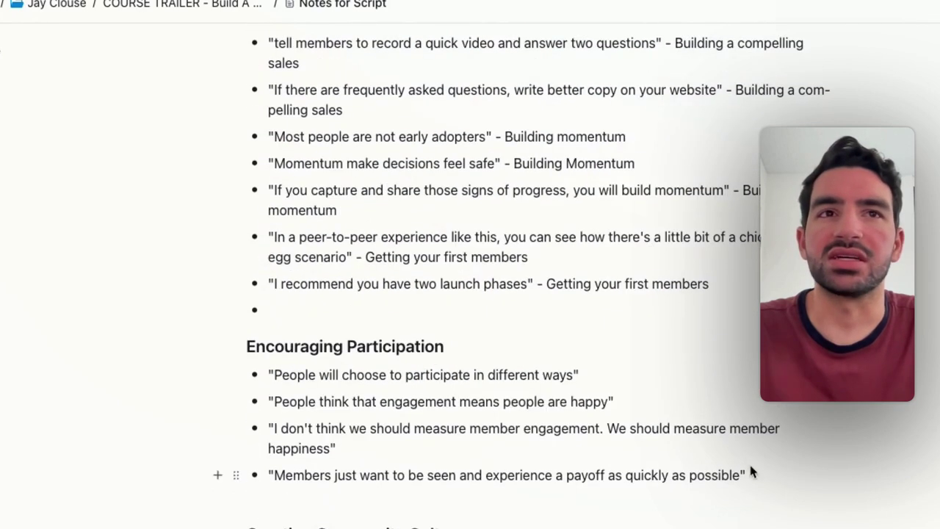
pyautogui.moveTo(752, 471); pyautogui.dragTo(319, 398)
pyautogui.click(323, 409)
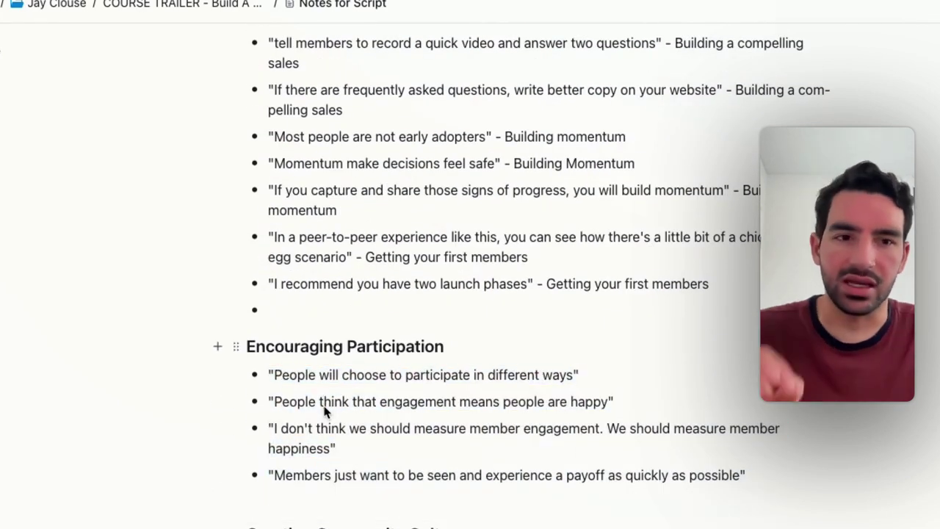
pyautogui.scroll(-2, 316, 409)
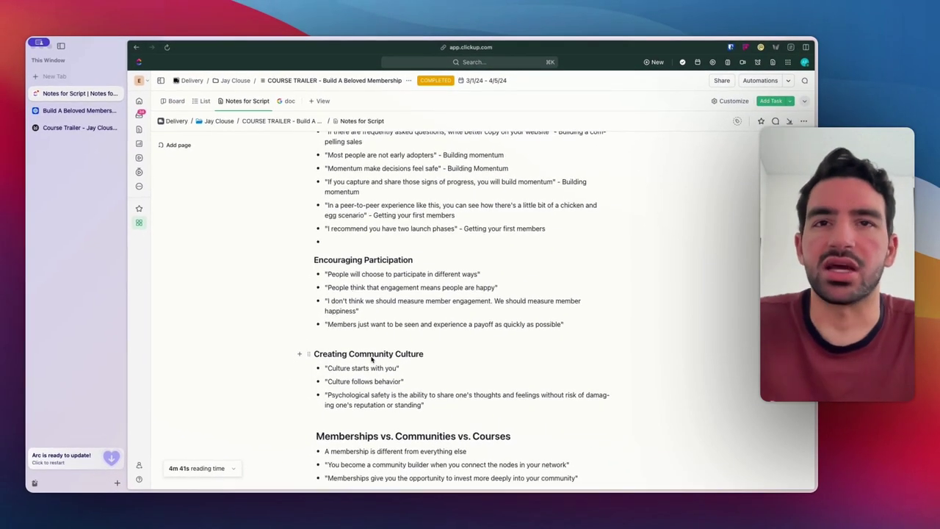
pyautogui.scroll(-7, 389, 366)
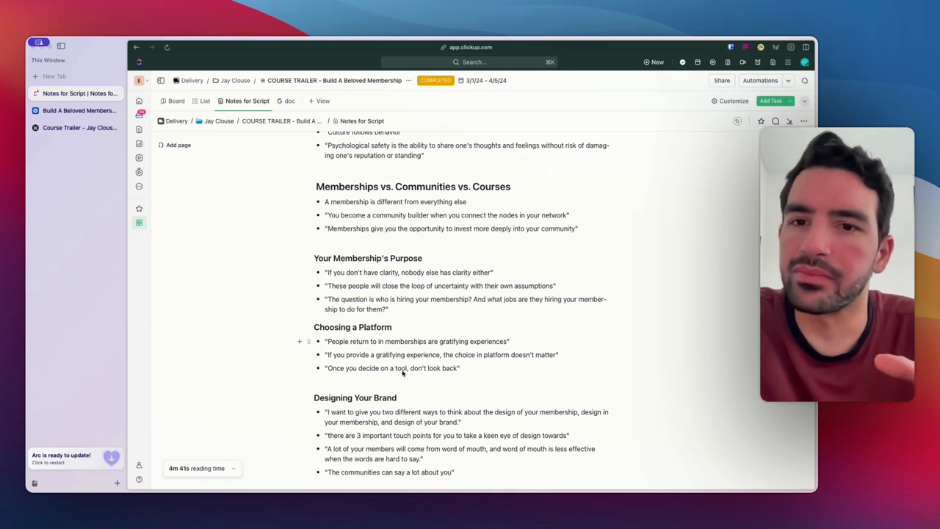
pyautogui.scroll(-8, 402, 373)
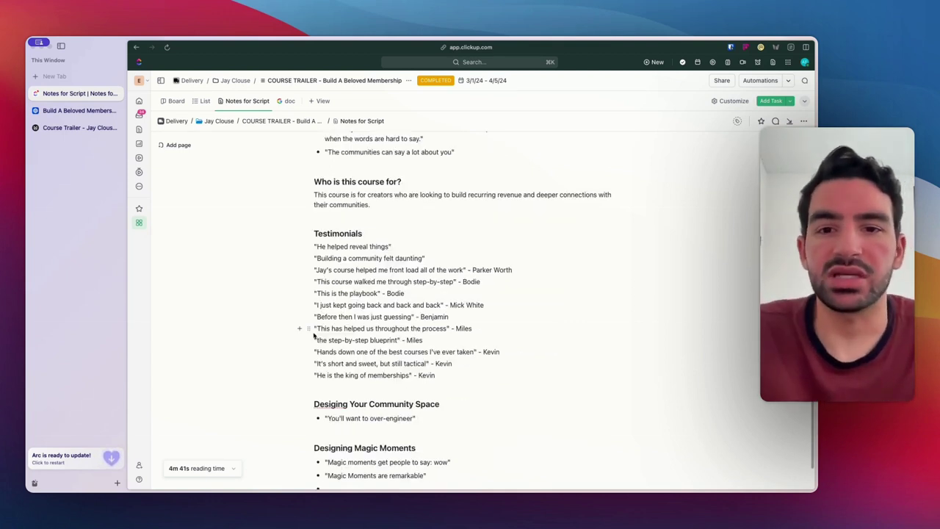
pyautogui.scroll(10, 309, 336)
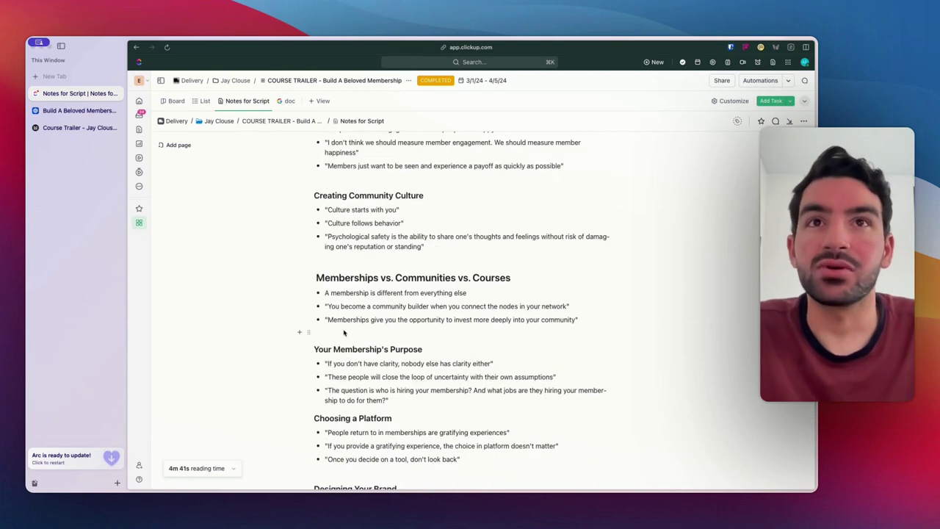
pyautogui.scroll(20, 350, 330)
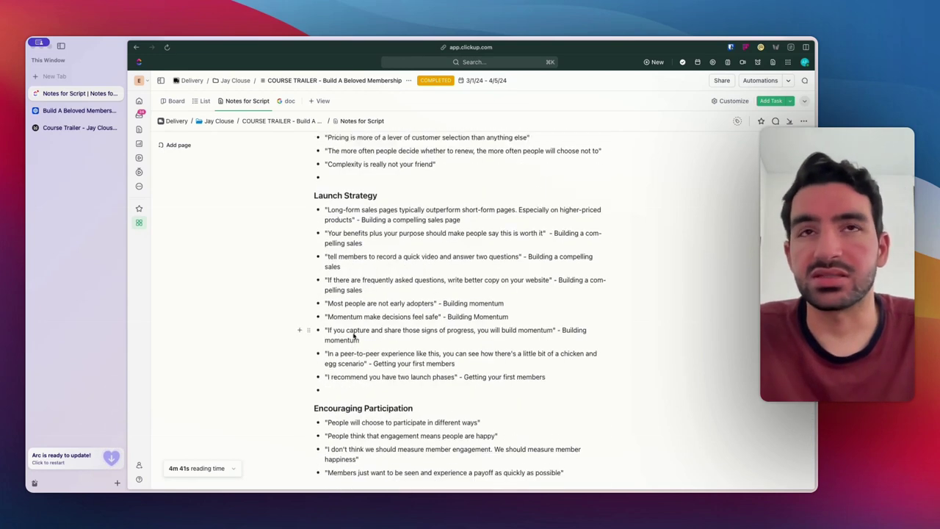
pyautogui.scroll(-20, 355, 336)
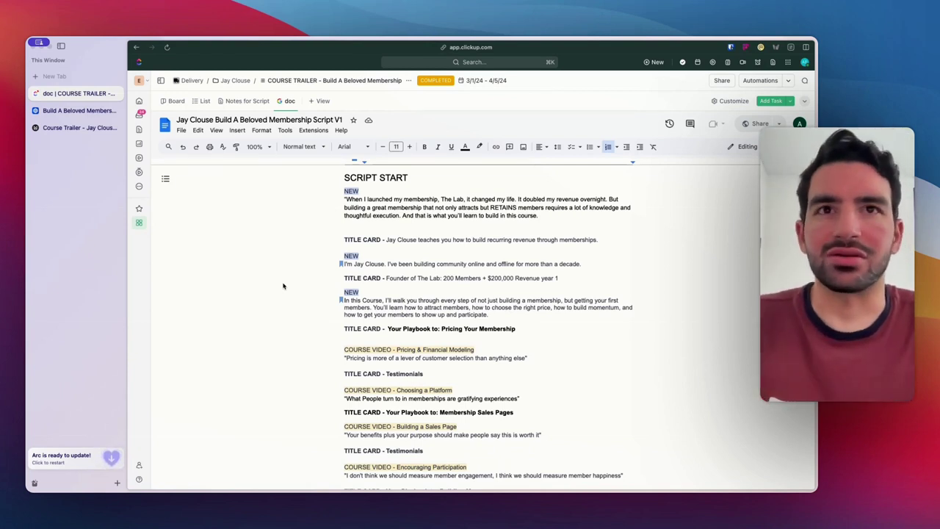
pyautogui.scroll(-2, 358, 247)
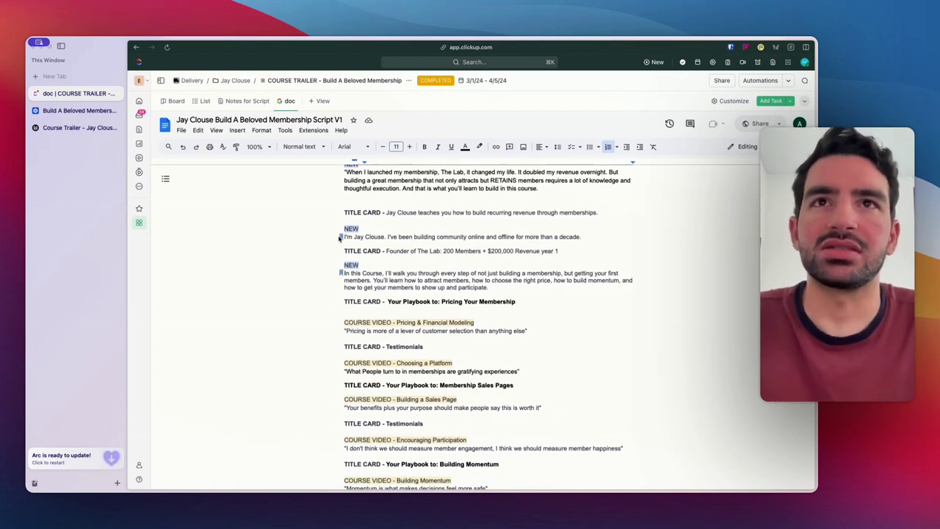
pyautogui.scroll(-1, 410, 312)
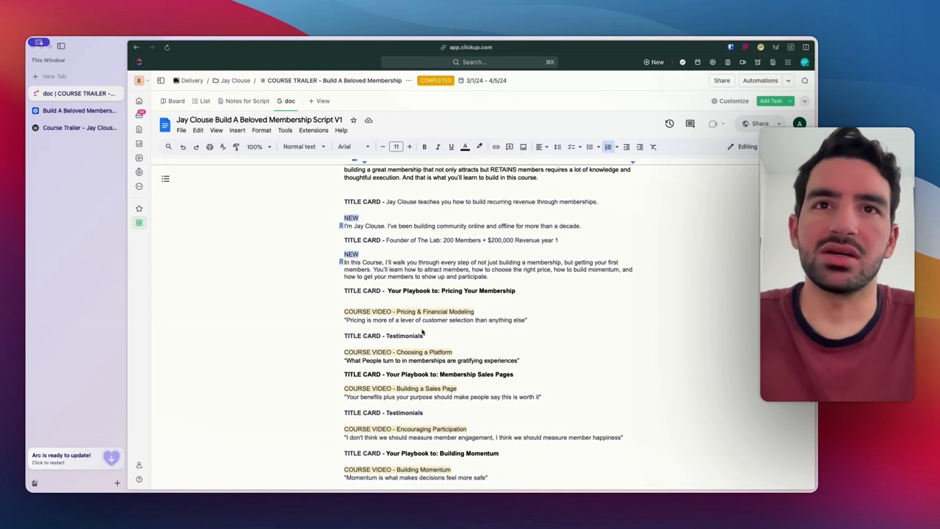
pyautogui.scroll(-1, 424, 335)
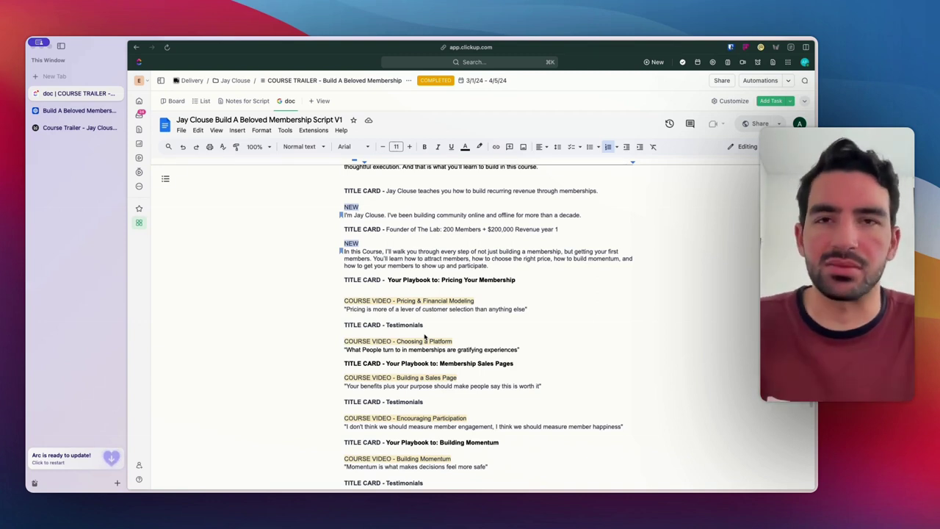
pyautogui.scroll(3, 424, 336)
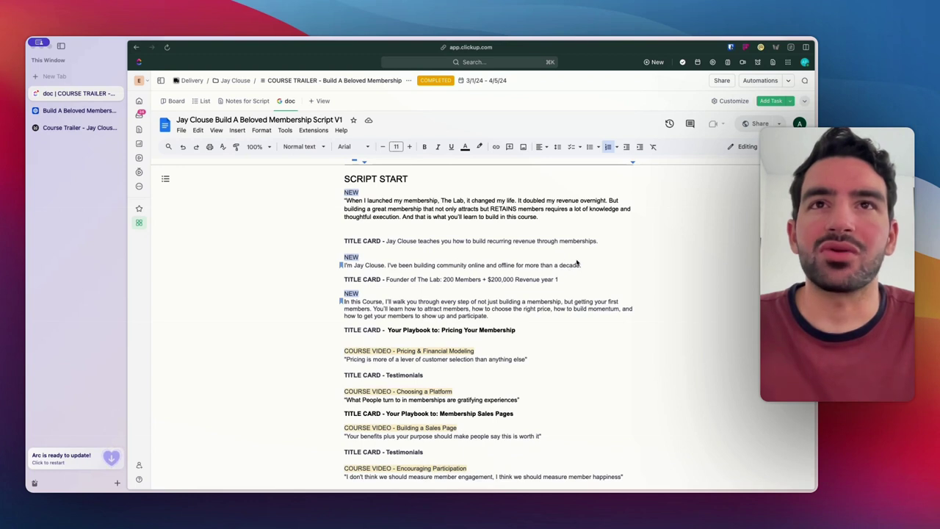
pyautogui.moveTo(545, 219); pyautogui.dragTo(376, 201)
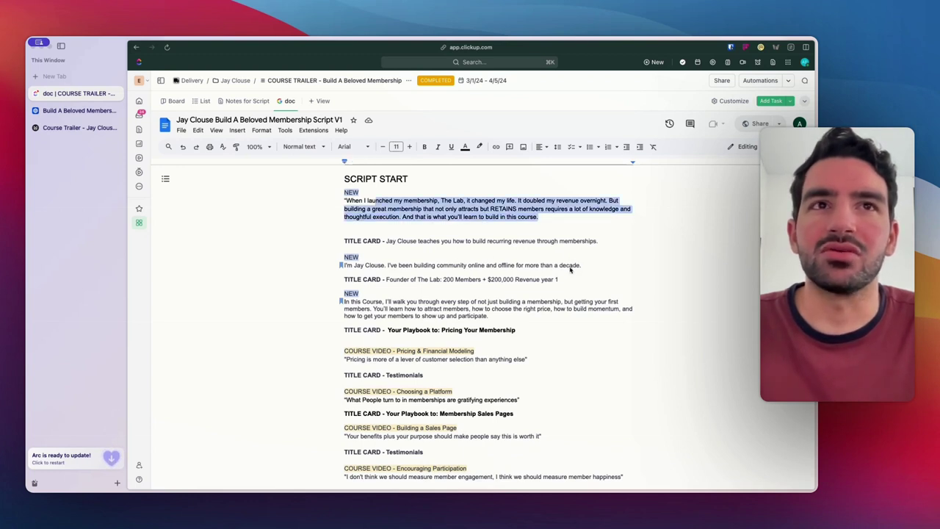
pyautogui.moveTo(580, 265); pyautogui.dragTo(424, 266)
pyautogui.moveTo(488, 316); pyautogui.dragTo(365, 302)
pyautogui.click(408, 312)
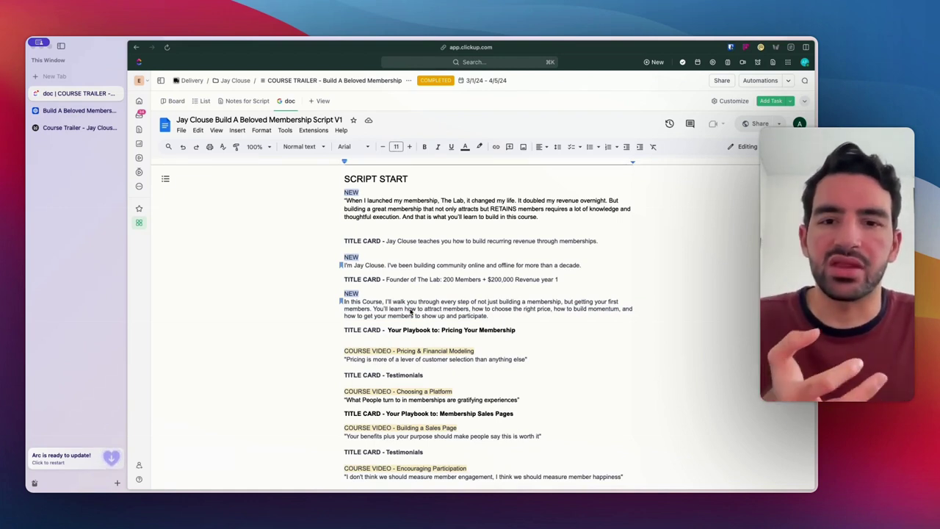
pyautogui.scroll(-1, 428, 313)
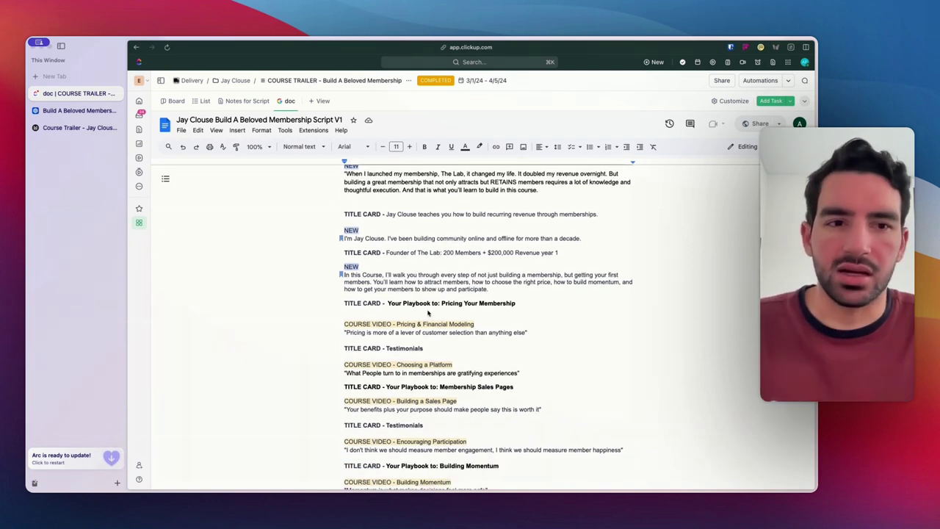
pyautogui.scroll(-8, 434, 314)
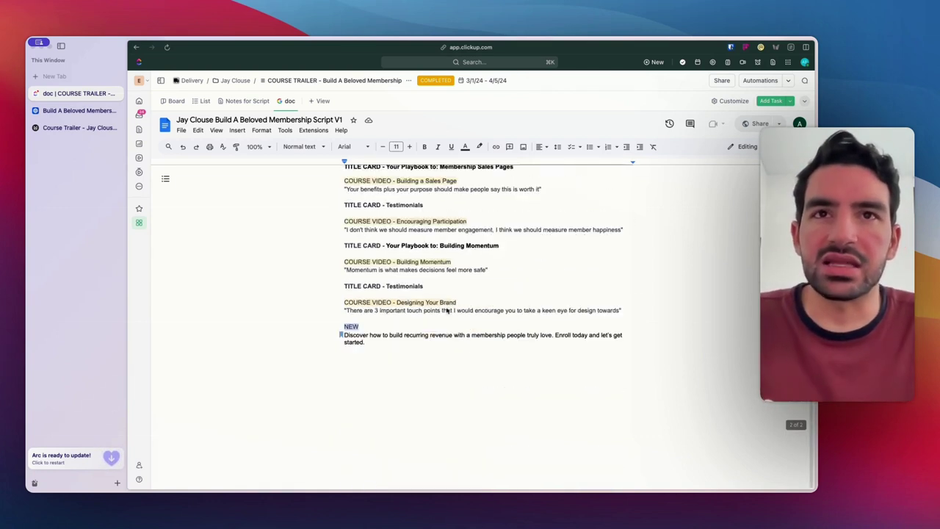
pyautogui.moveTo(340, 338); pyautogui.dragTo(331, 338)
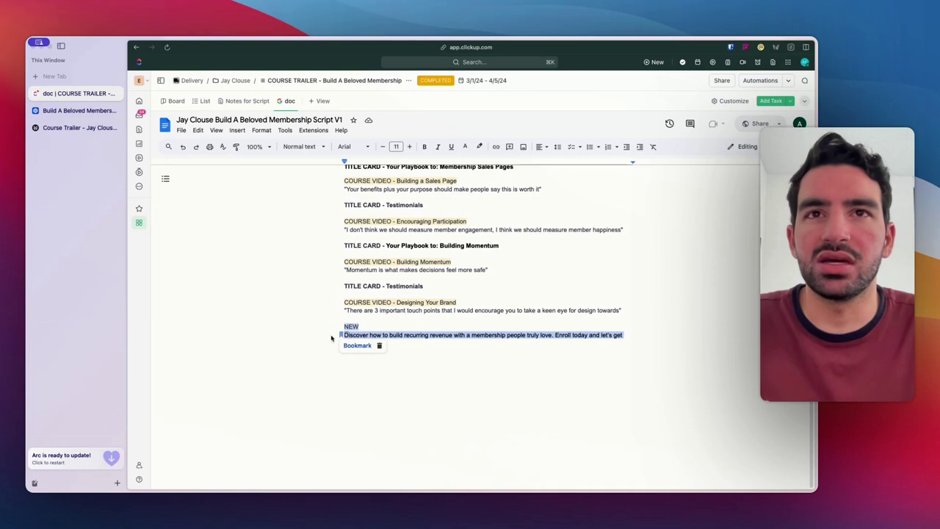
pyautogui.click(449, 346)
pyautogui.scroll(6, 446, 345)
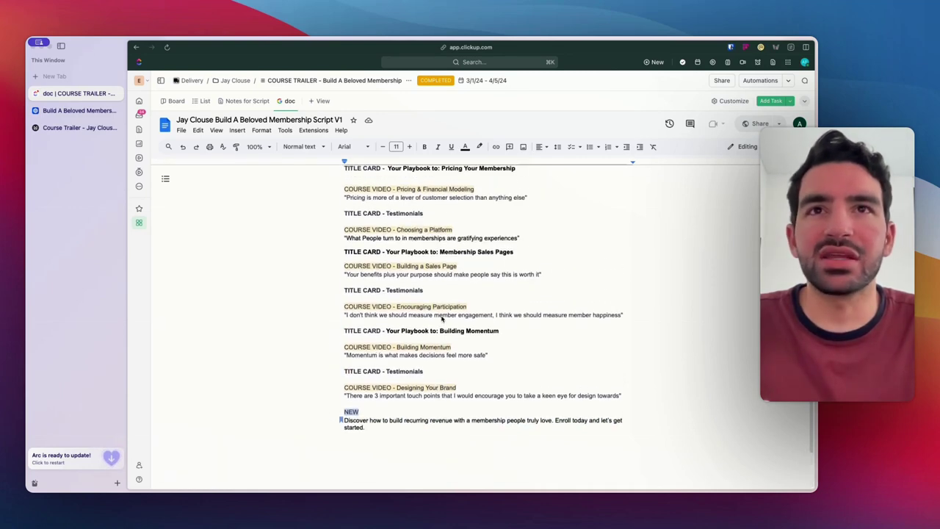
pyautogui.scroll(-1, 440, 316)
pyautogui.scroll(2, 440, 316)
pyautogui.scroll(1, 439, 339)
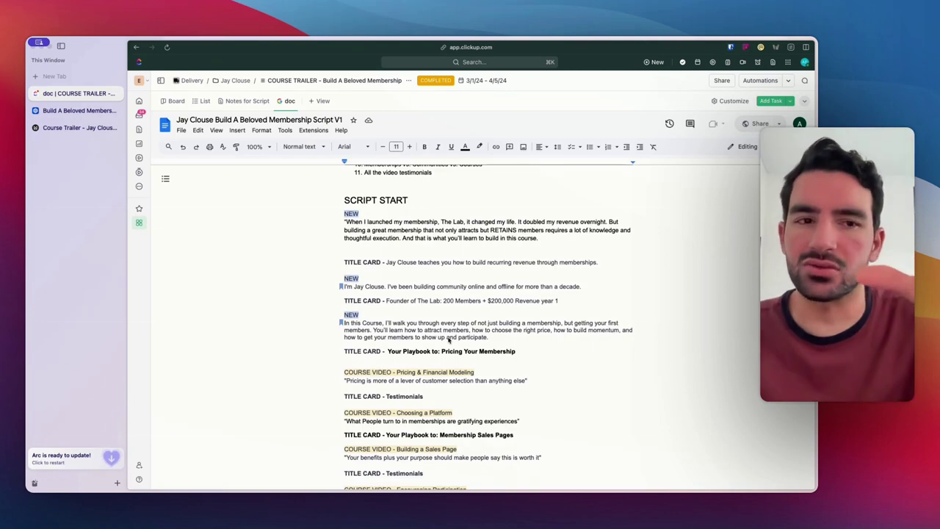
pyautogui.scroll(-1, 436, 219)
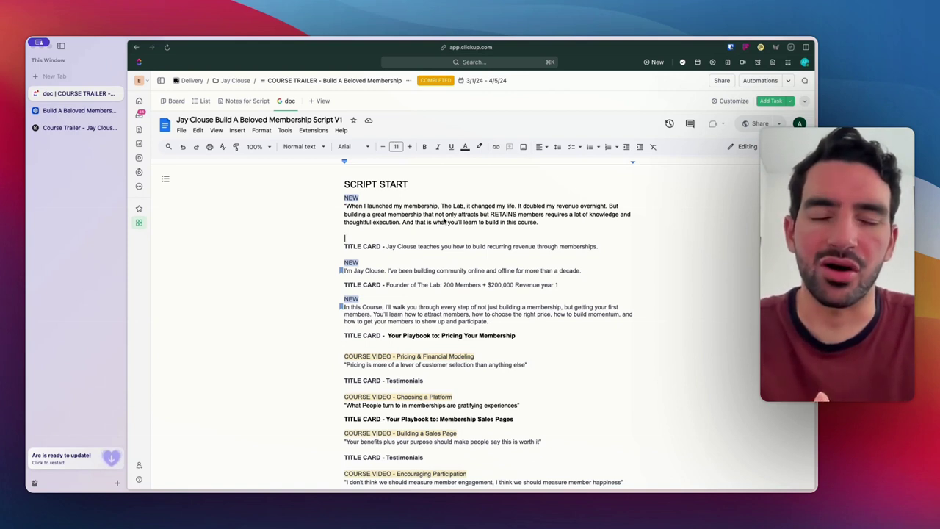
pyautogui.scroll(-5, 556, 266)
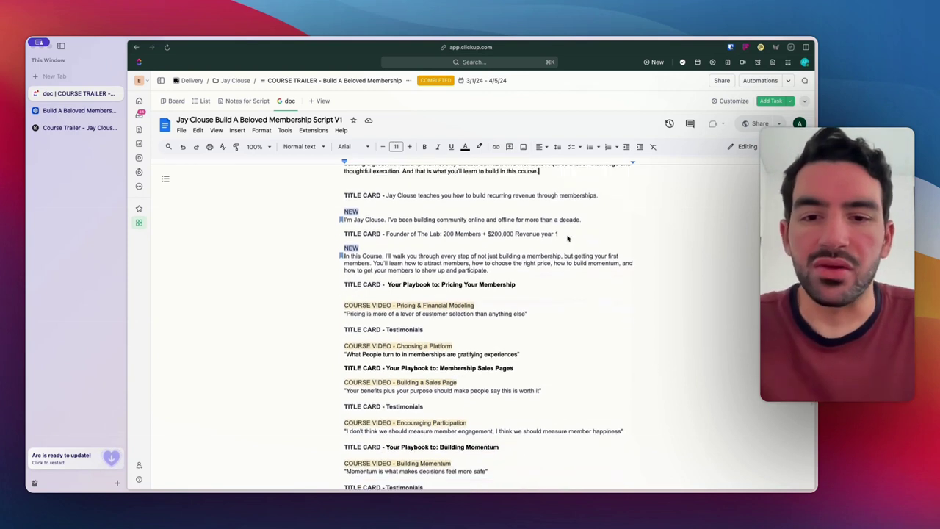
pyautogui.scroll(-1, 522, 282)
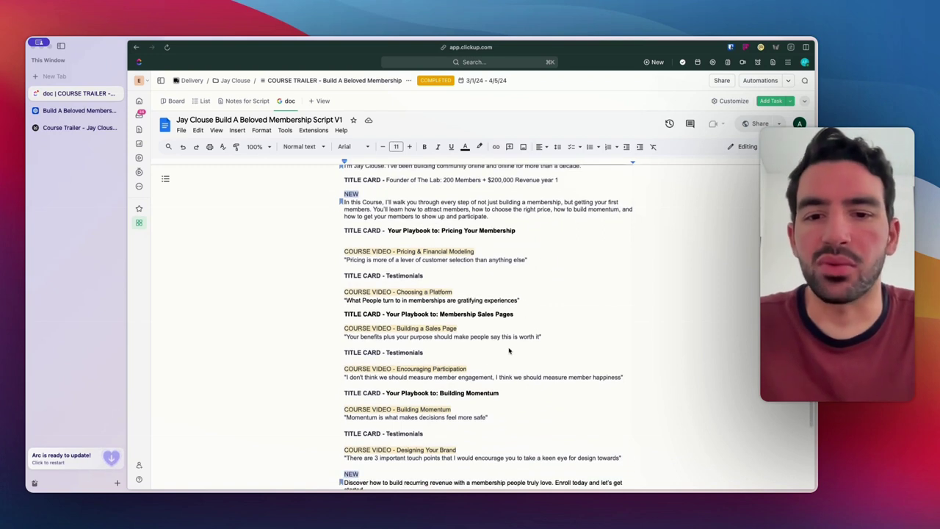
pyautogui.scroll(-5, 535, 405)
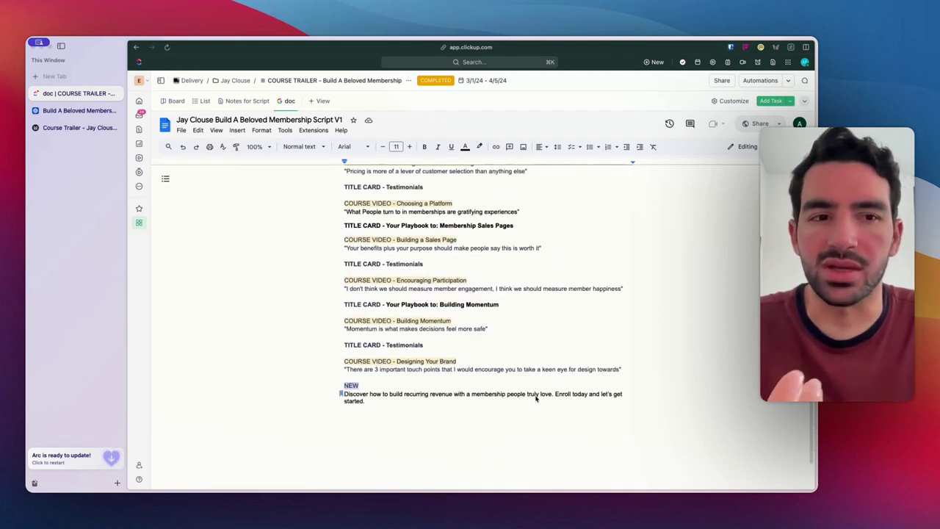
pyautogui.scroll(1, 538, 398)
pyautogui.scroll(-1, 534, 398)
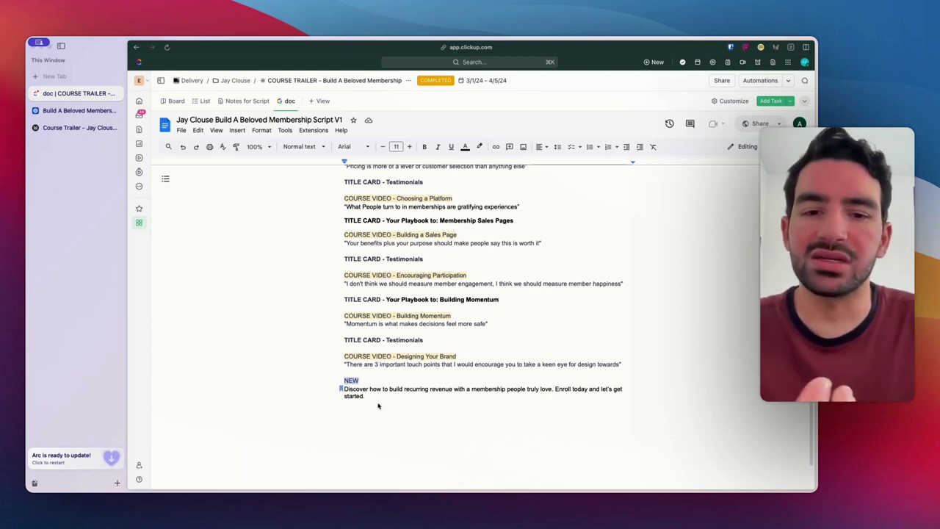
pyautogui.scroll(13, 380, 403)
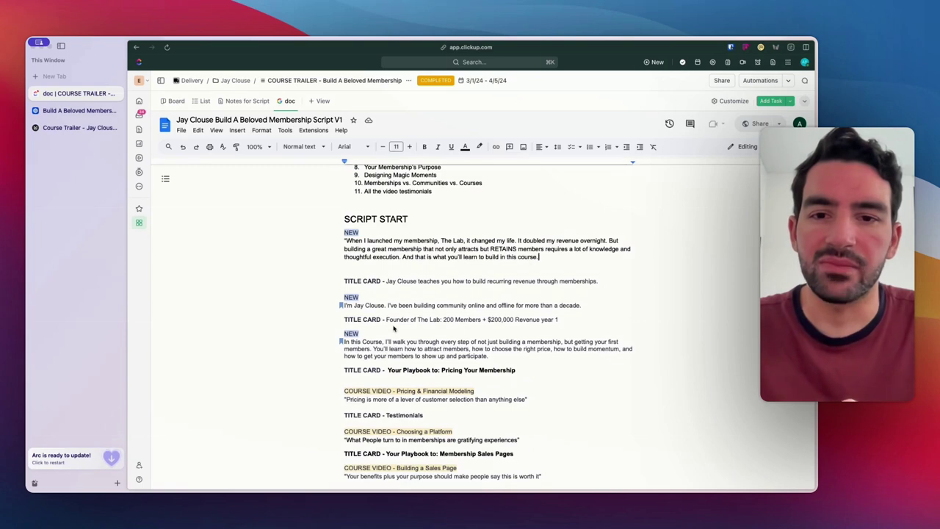
pyautogui.moveTo(548, 266); pyautogui.dragTo(435, 248)
pyautogui.scroll(-14, 400, 381)
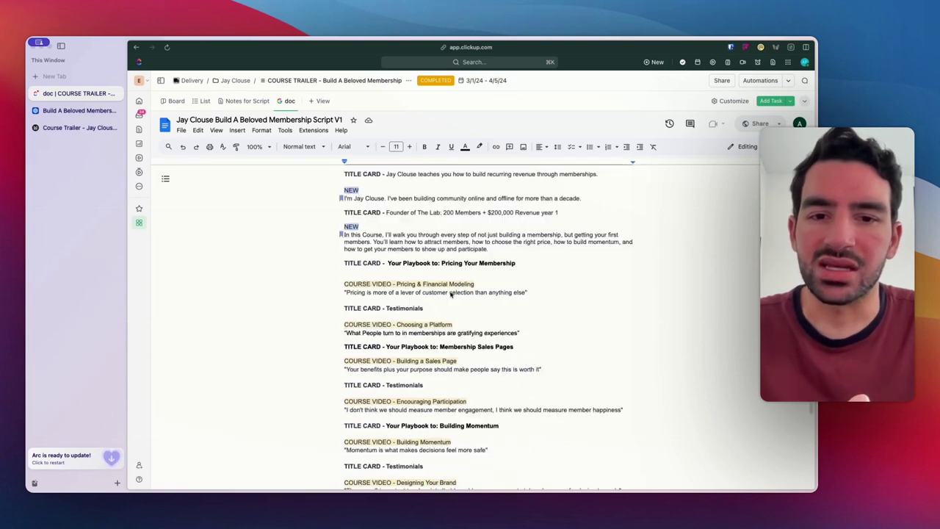
pyautogui.tripleClick(357, 378)
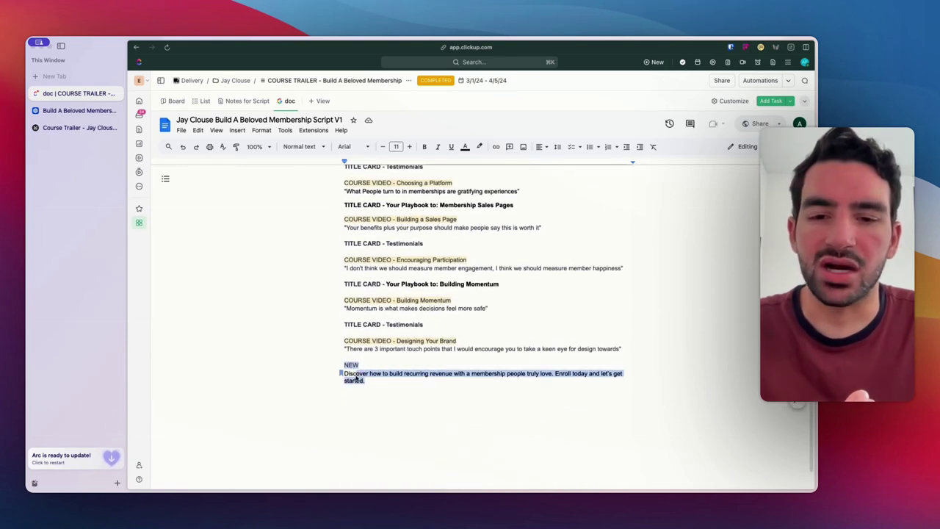
pyautogui.click(367, 381)
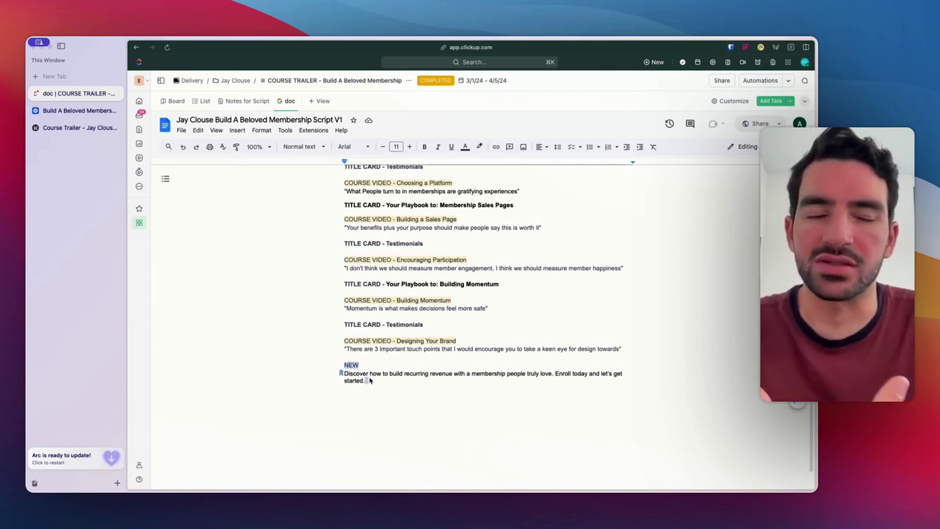
pyautogui.scroll(2, 451, 323)
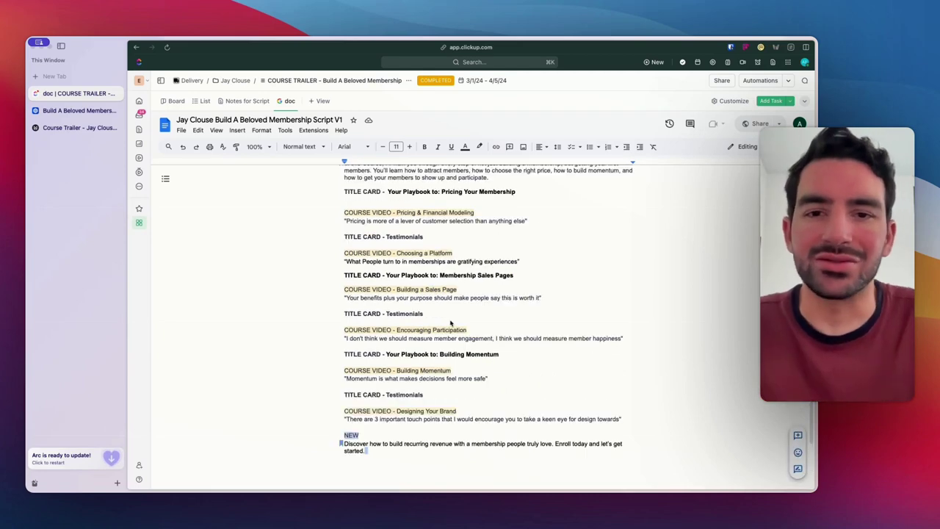
pyautogui.scroll(4, 451, 294)
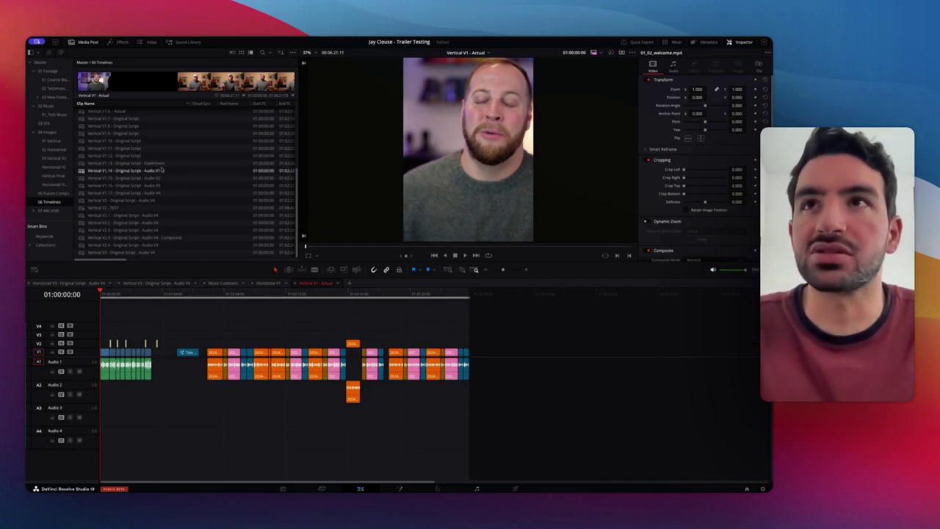
pyautogui.scroll(5, 153, 200)
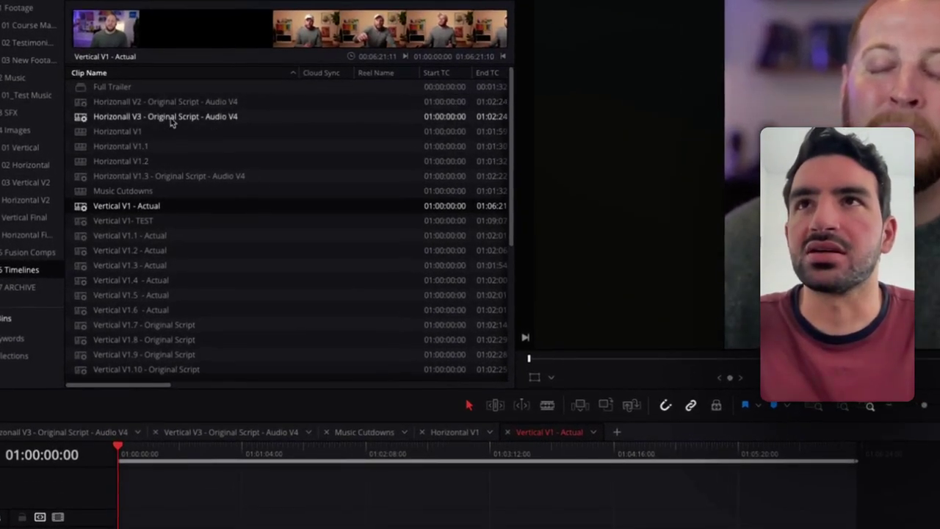
pyautogui.scroll(-1, 163, 221)
pyautogui.scroll(-6, 158, 309)
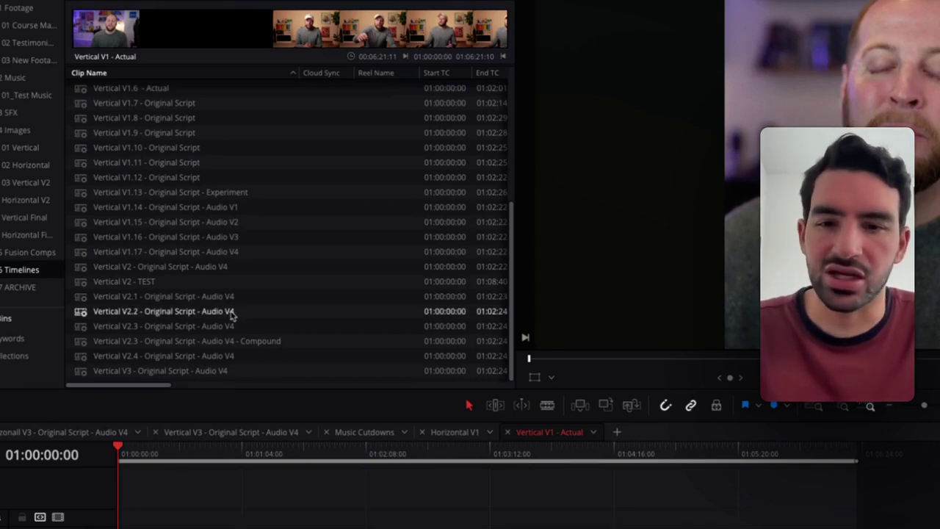
pyautogui.scroll(7, 220, 311)
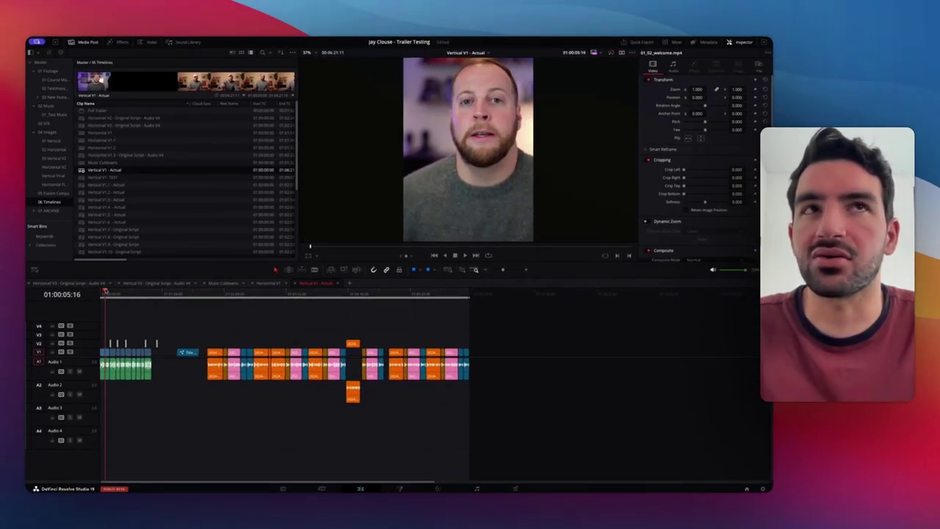
# Scrub about ten seconds into the trailer, then open Vertical V1 - TEST and preview its Pricing playbook card
pyautogui.click(109, 292)
pyautogui.moveTo(109, 292)
pyautogui.mouseDown()
pyautogui.moveTo(151, 290)
pyautogui.moveTo(101, 290)
pyautogui.mouseUp()
pyautogui.doubleClick(138, 178)
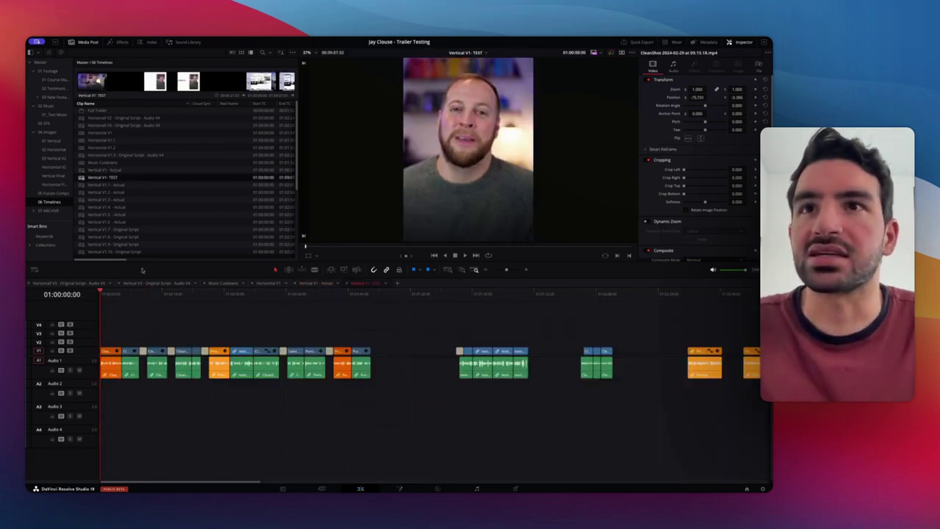
pyautogui.moveTo(101, 295); pyautogui.dragTo(200, 301)
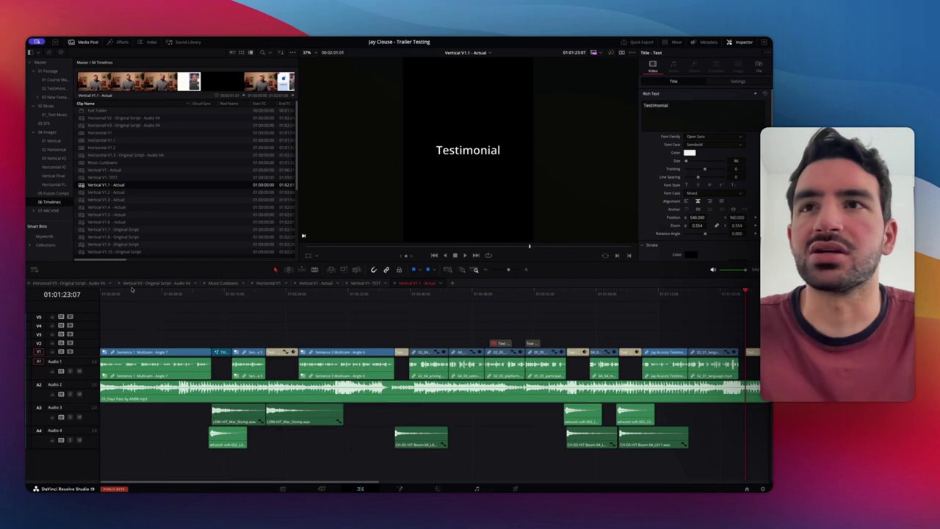
# Play the V1.1 cut from the start and inspect its A3/A4 sound-effect clips
pyautogui.press('Home')
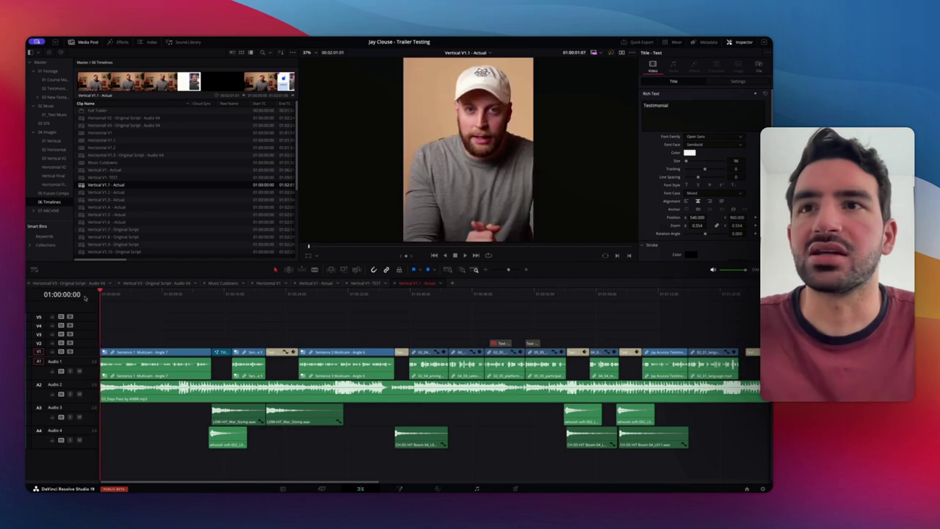
pyautogui.hotkey('ctrl', '-')
pyautogui.hotkey('ctrl', '-')
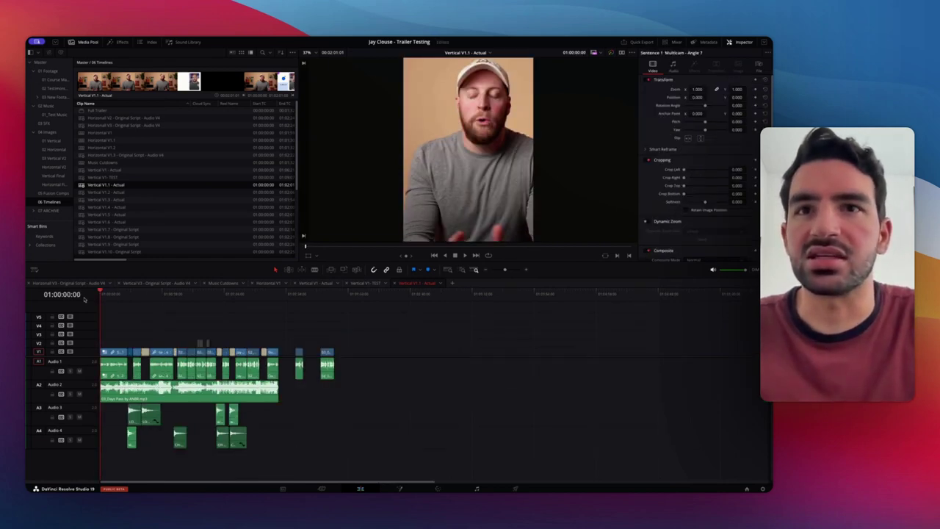
pyautogui.hotkey('ctrl', '=')
pyautogui.press('space')
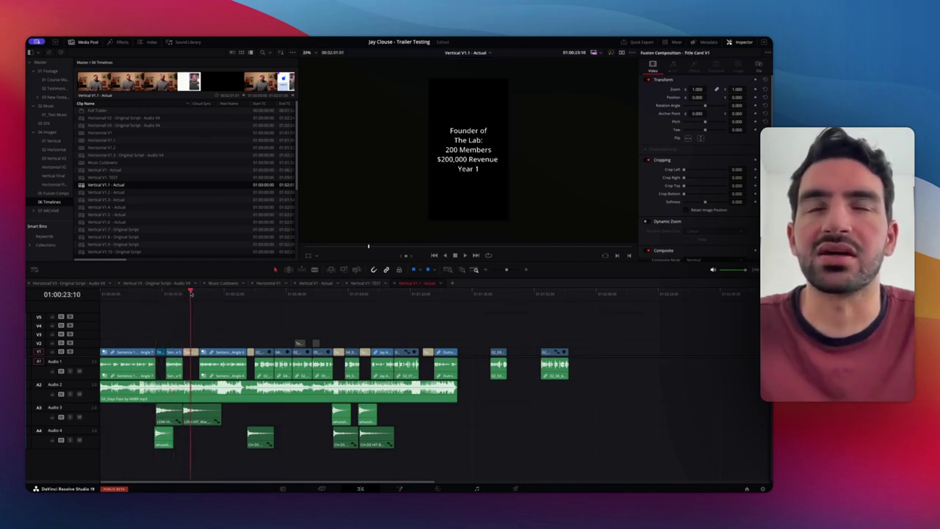
pyautogui.moveTo(191, 292); pyautogui.dragTo(262, 298)
pyautogui.moveTo(436, 465); pyautogui.dragTo(240, 403)
pyautogui.click(129, 415)
# Open Vertical V1.2 - Actual and scrub from about 48 seconds back toward its start
pyautogui.doubleClick(135, 193)
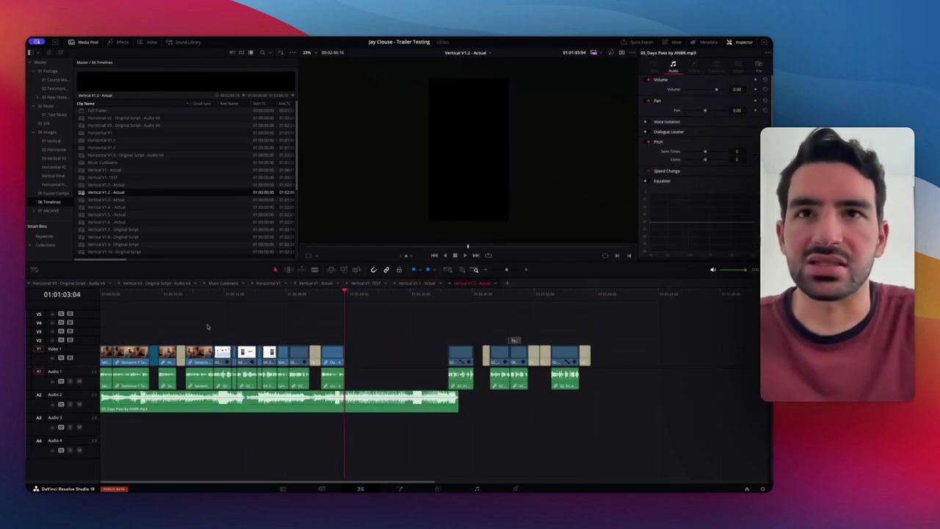
pyautogui.click(290, 294)
pyautogui.moveTo(189, 297); pyautogui.dragTo(110, 304)
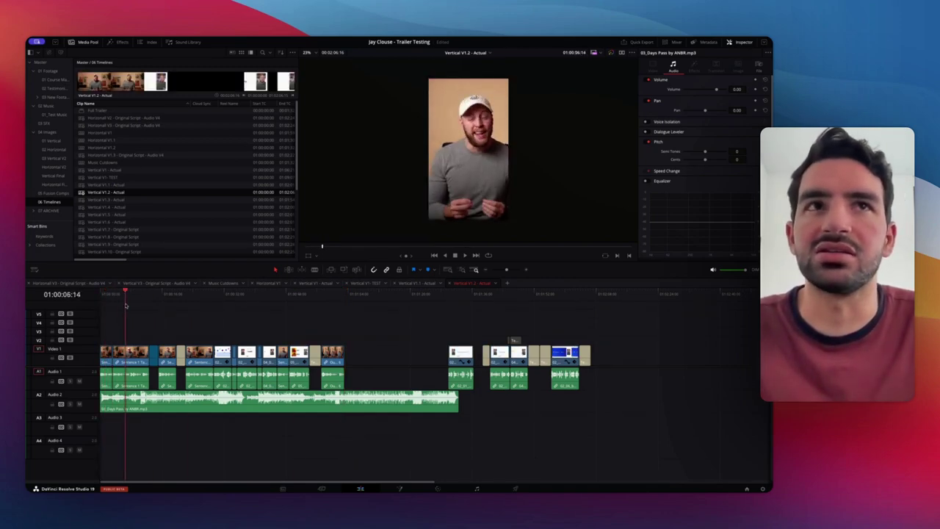
# Open V1.3 - Actual, then V1.6 - Actual (scrubbing to the Founder card), then V1.7 - Original Script
pyautogui.doubleClick(108, 201)
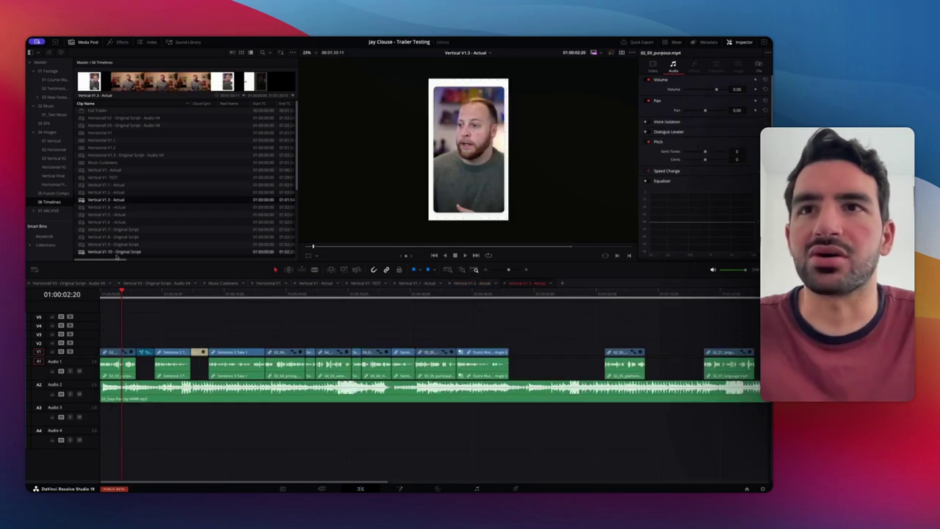
pyautogui.scroll(-4, 110, 209)
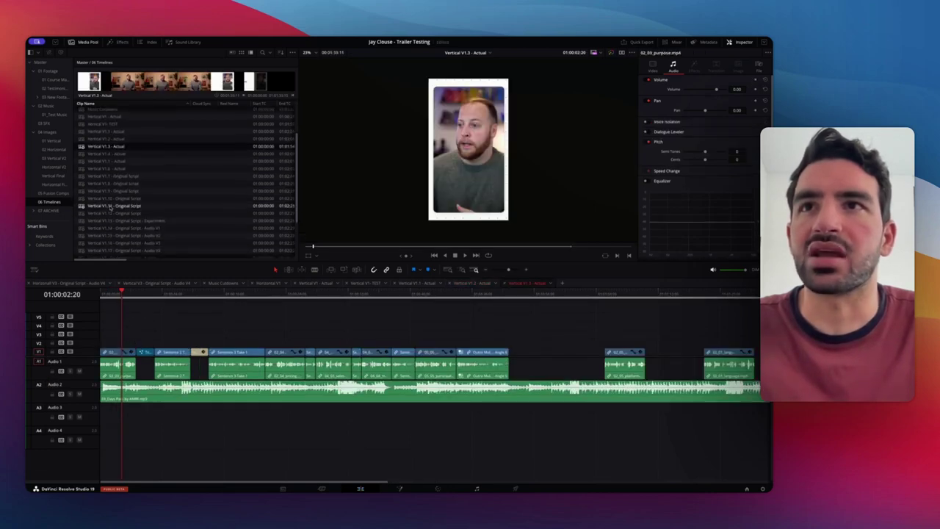
pyautogui.doubleClick(130, 169)
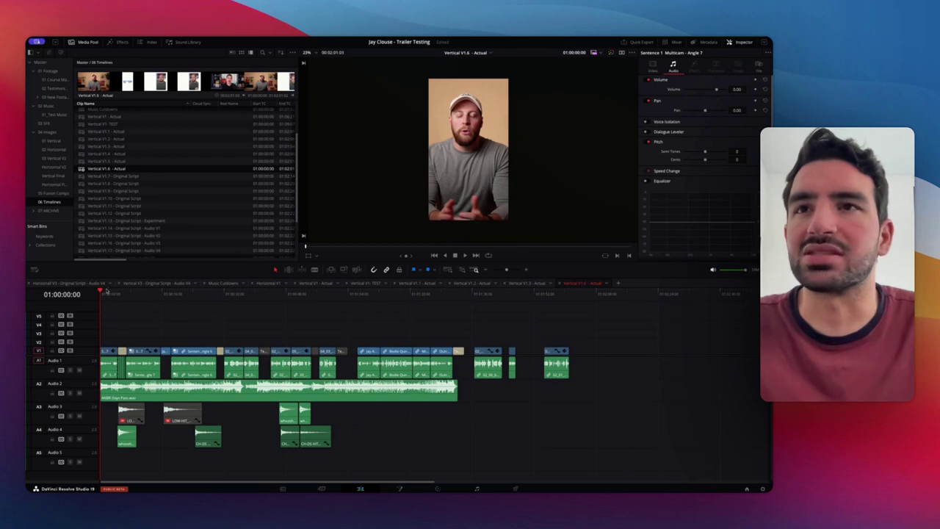
pyautogui.moveTo(101, 292); pyautogui.dragTo(135, 307)
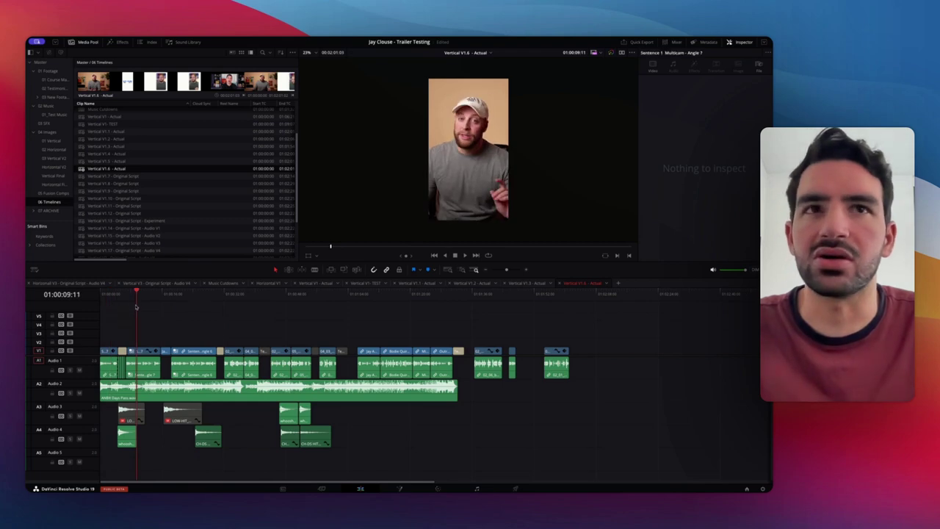
pyautogui.doubleClick(126, 177)
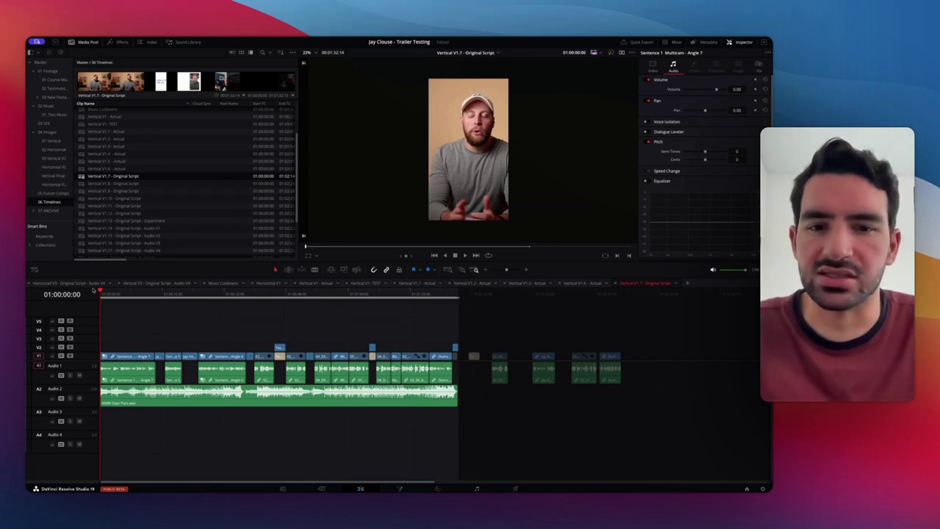
pyautogui.press('space')
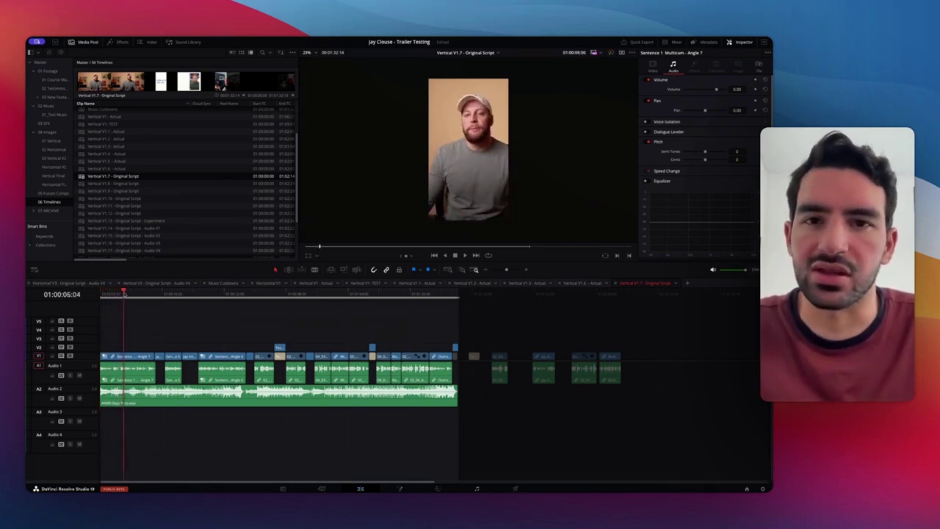
pyautogui.press('space')
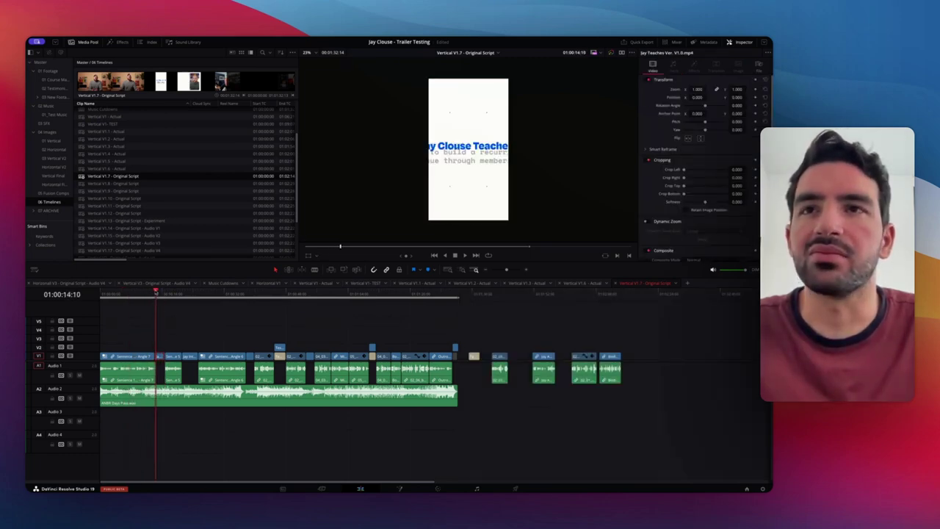
pyautogui.press('space')
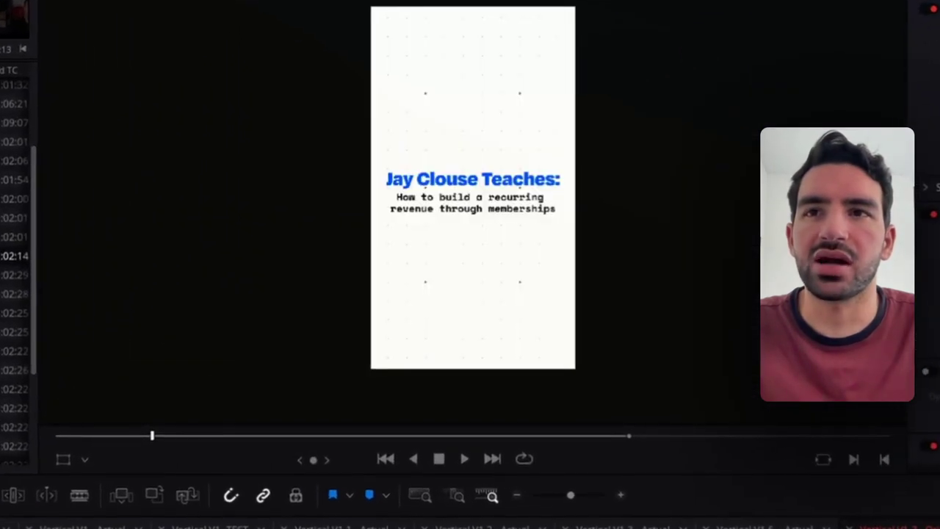
pyautogui.scroll(1, 479, 253)
pyautogui.scroll(3, 480, 246)
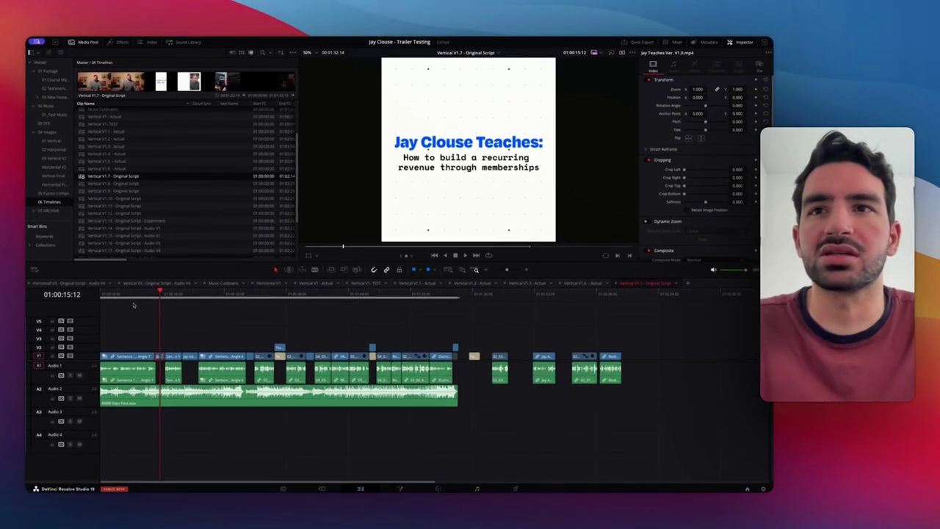
pyautogui.click(136, 294)
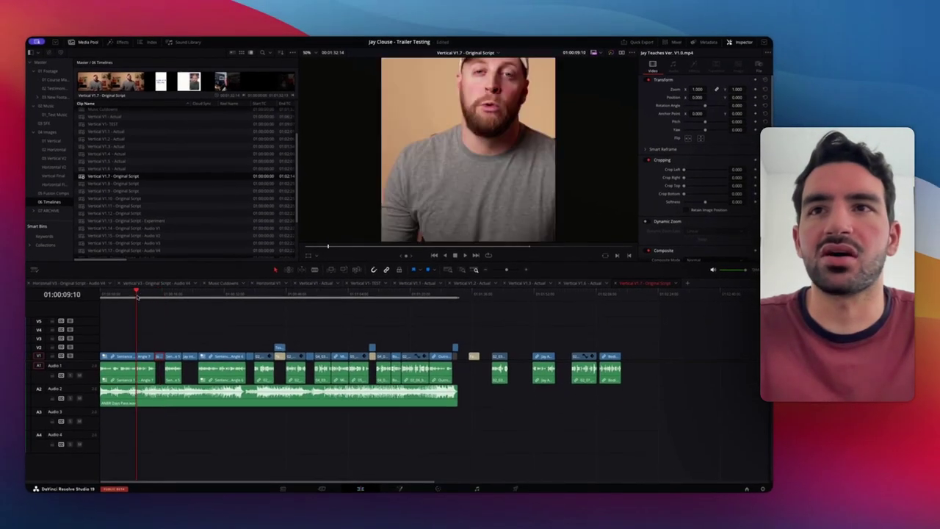
pyautogui.moveTo(206, 293); pyautogui.dragTo(262, 294)
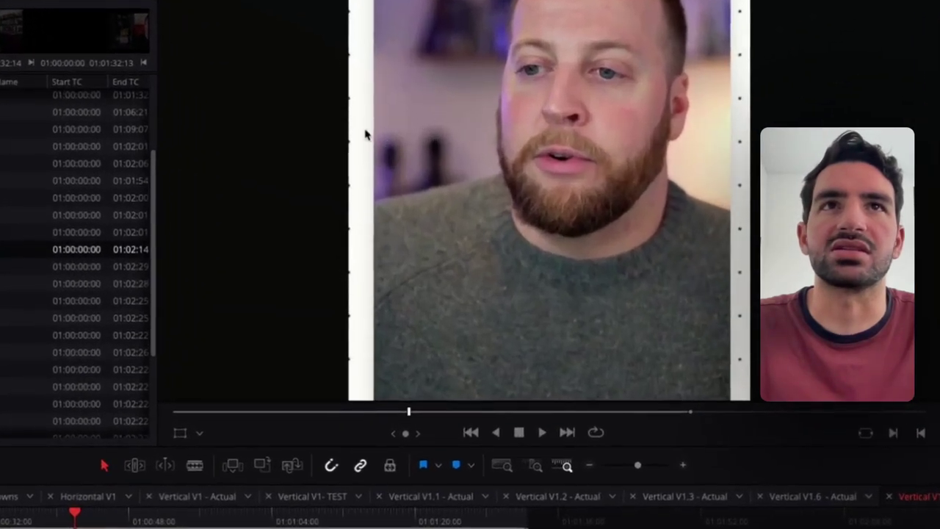
pyautogui.scroll(-2, 370, 134)
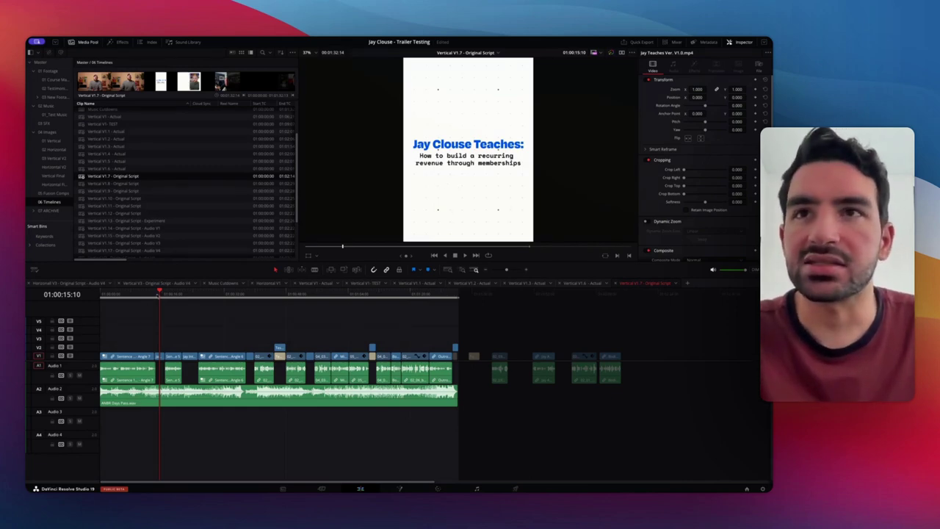
pyautogui.press('Up')
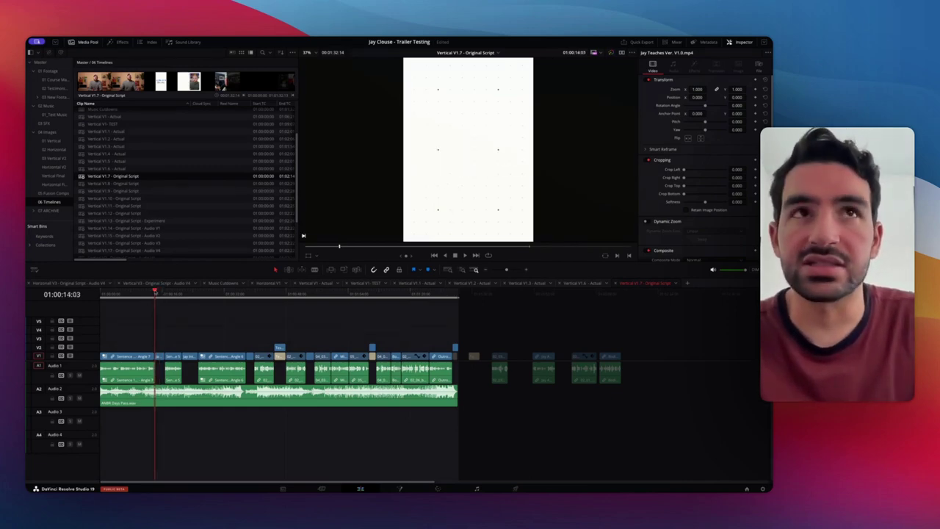
pyautogui.press('space')
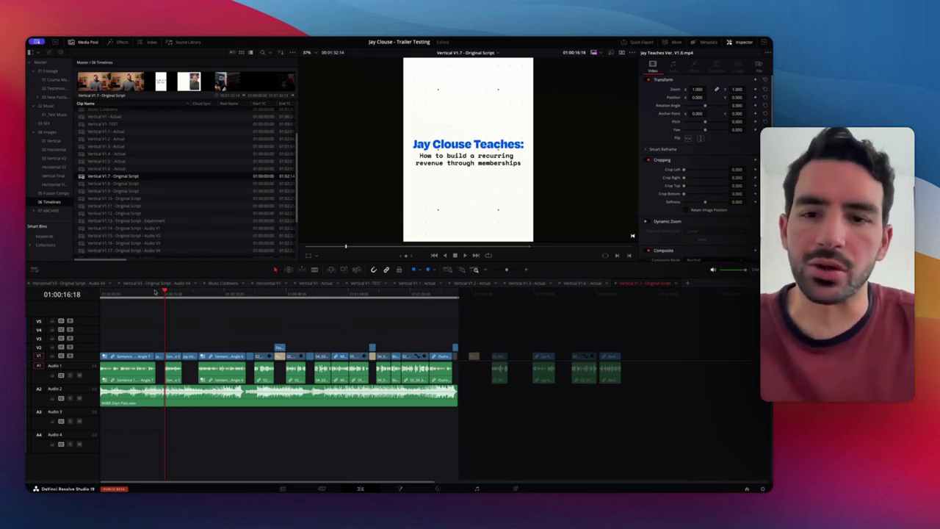
pyautogui.moveTo(167, 295); pyautogui.dragTo(246, 300)
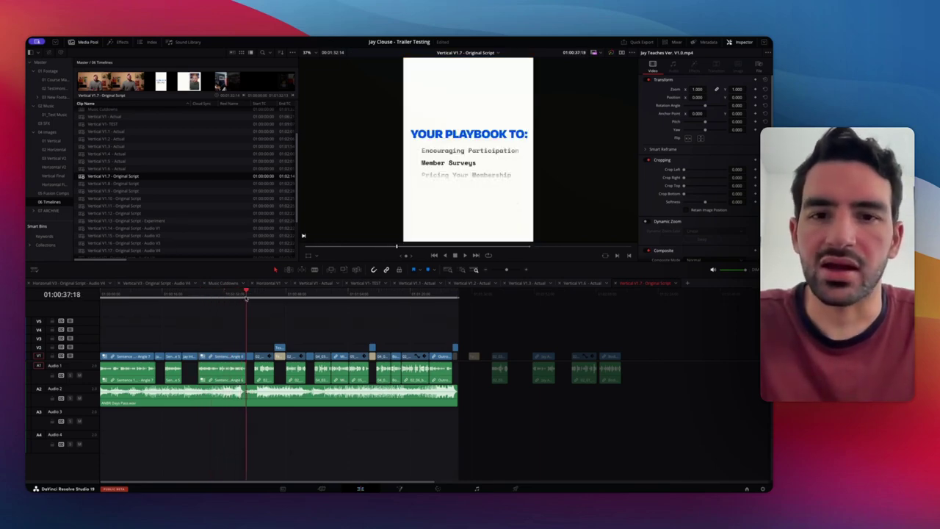
pyautogui.press('space')
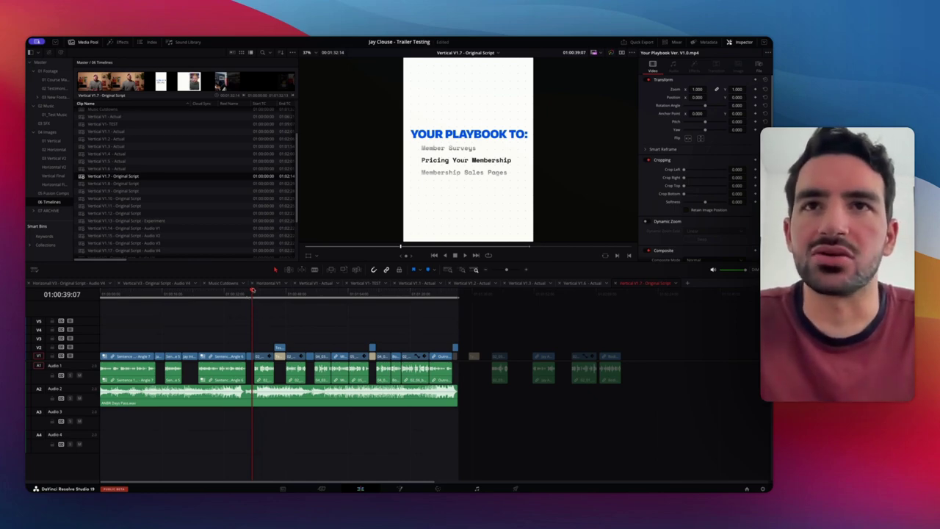
pyautogui.press('space')
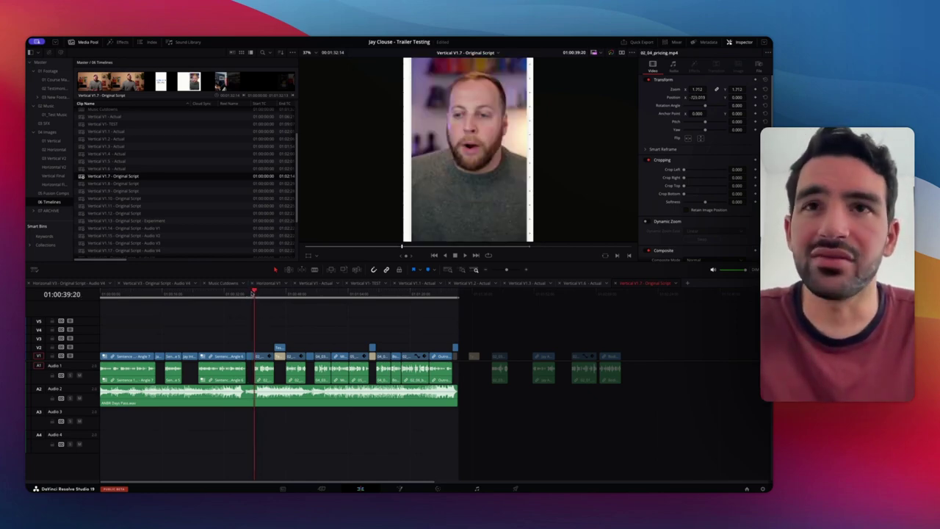
pyautogui.moveTo(248, 293); pyautogui.dragTo(282, 293)
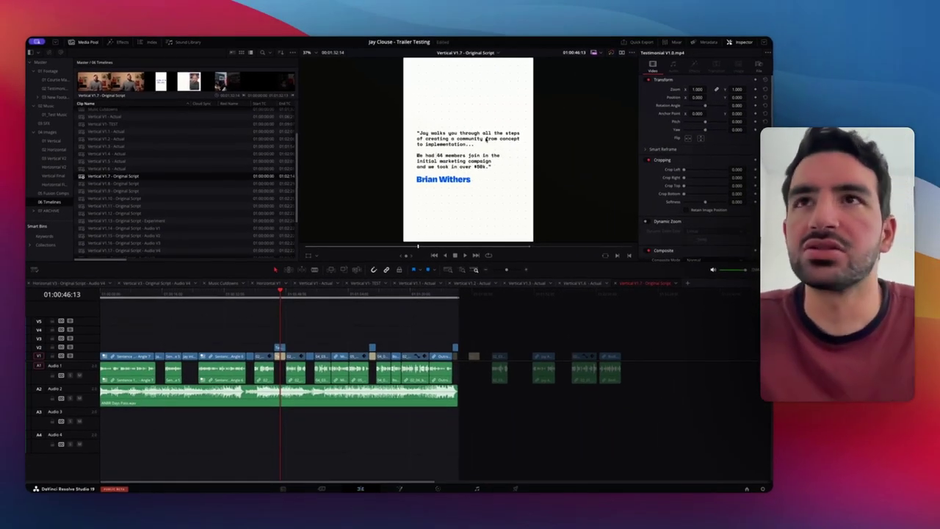
# Open V1.8 (previewing its testimonial card), V1.12, V1.10, and finally V1.9 - Original Script
pyautogui.doubleClick(140, 183)
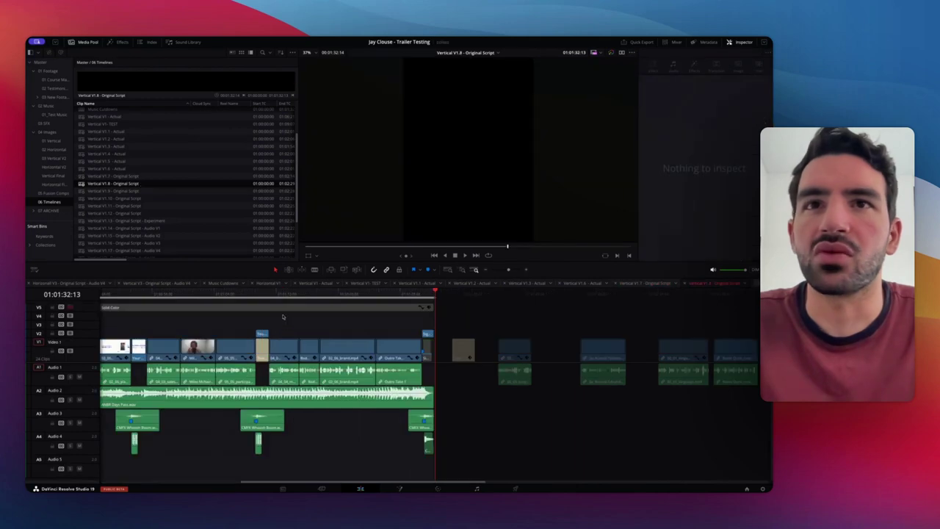
pyautogui.moveTo(272, 296); pyautogui.dragTo(180, 295)
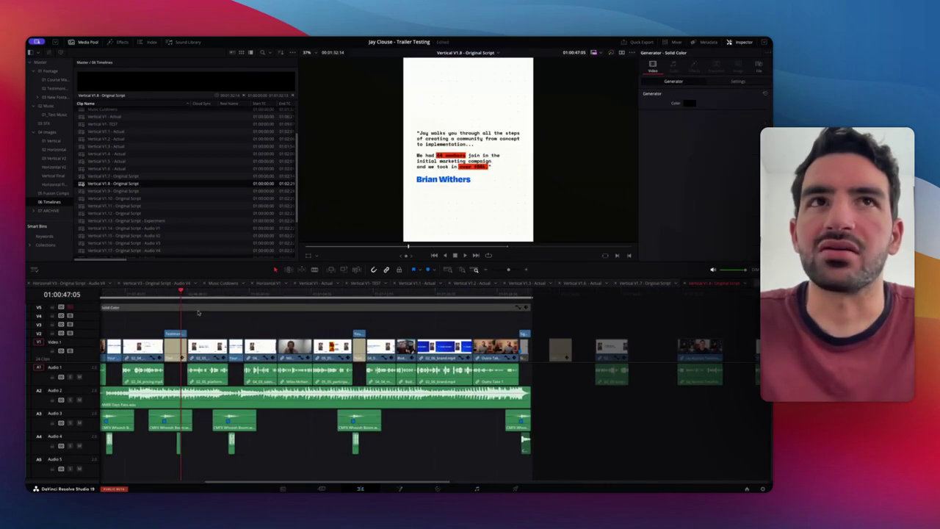
pyautogui.scroll(-2, 183, 205)
pyautogui.doubleClick(140, 199)
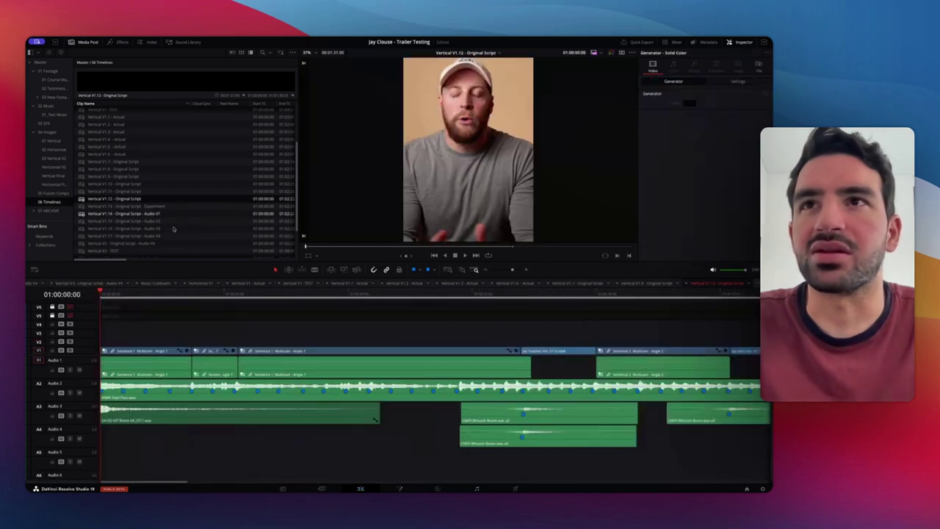
pyautogui.scroll(-3, 257, 317)
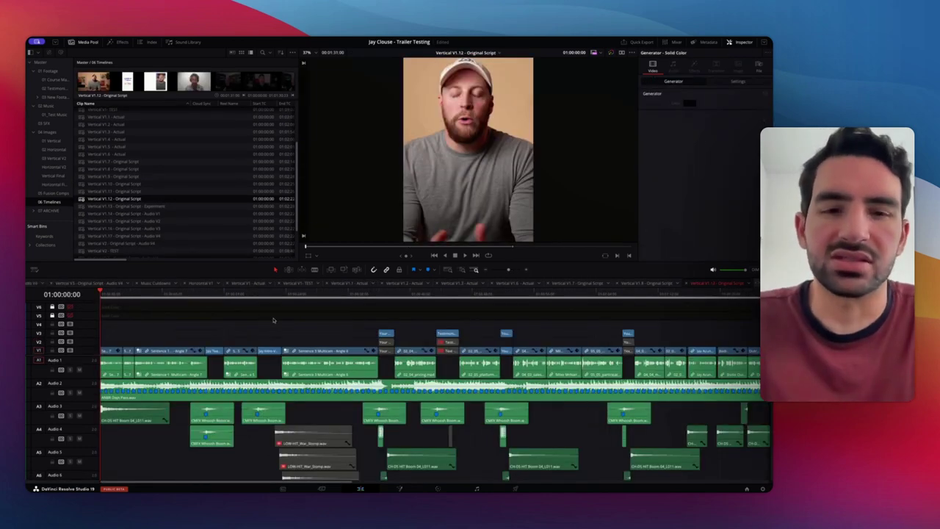
pyautogui.scroll(-3, 274, 320)
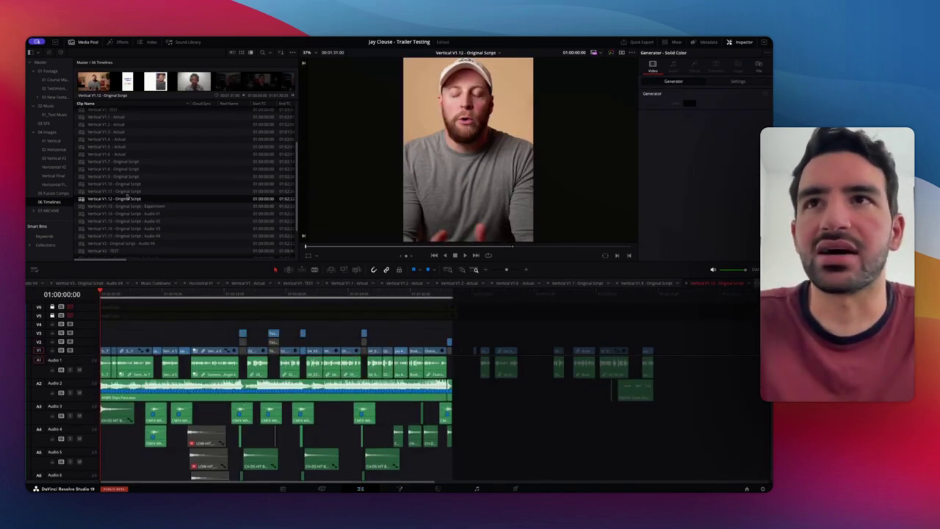
pyautogui.doubleClick(114, 184)
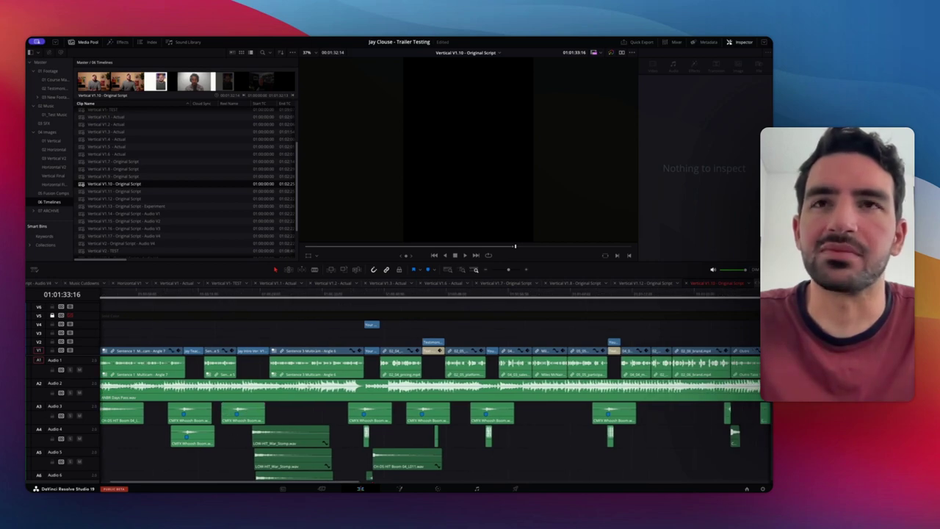
pyautogui.doubleClick(136, 177)
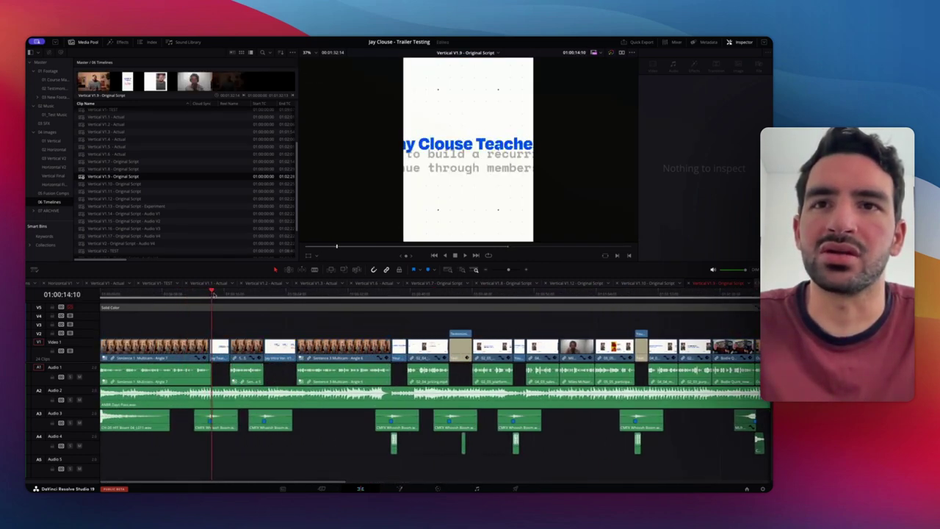
pyautogui.moveTo(213, 294); pyautogui.dragTo(280, 298)
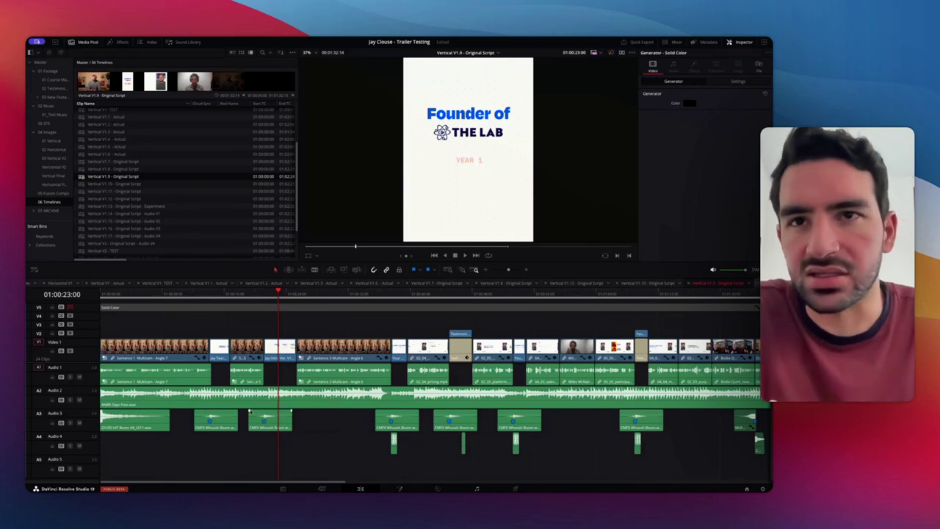
pyautogui.click(227, 424)
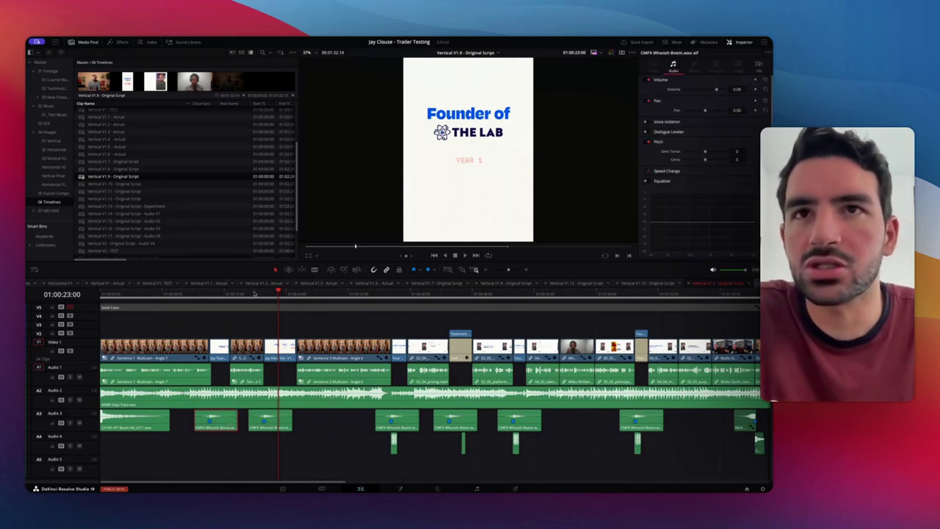
pyautogui.moveTo(254, 294); pyautogui.dragTo(213, 309)
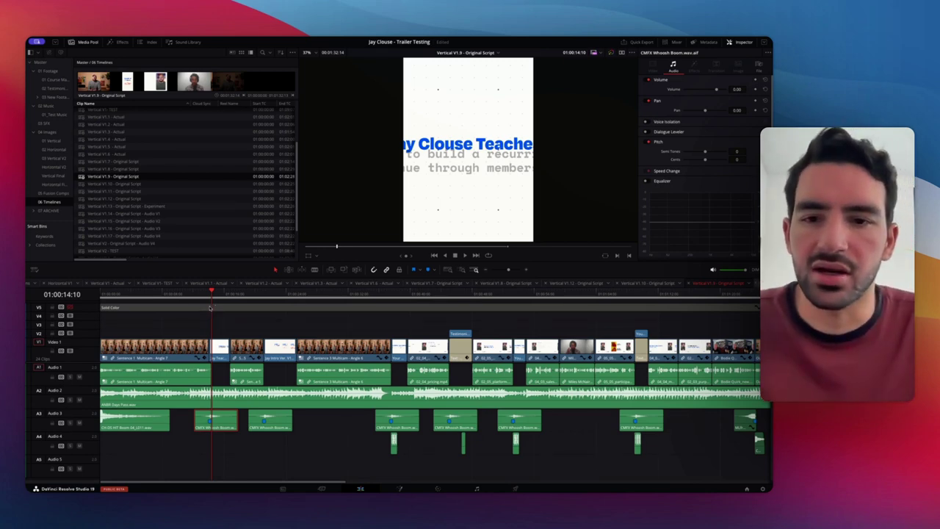
pyautogui.moveTo(213, 296); pyautogui.dragTo(31, 308)
pyautogui.press('space')
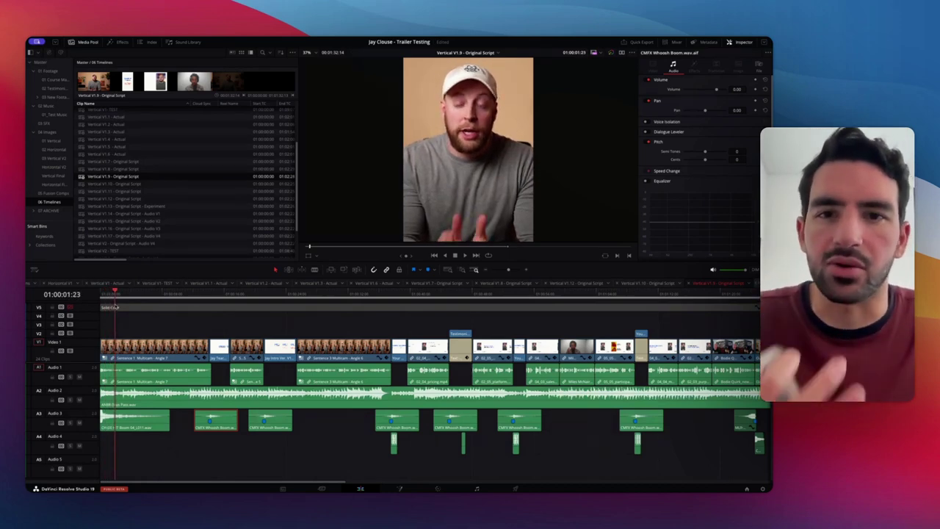
pyautogui.moveTo(116, 307); pyautogui.dragTo(393, 315)
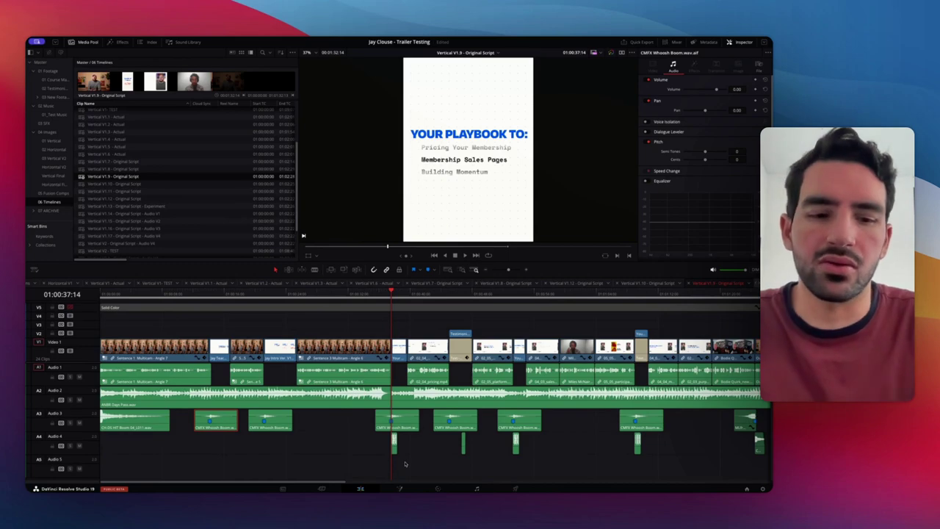
pyautogui.press('super+equal')
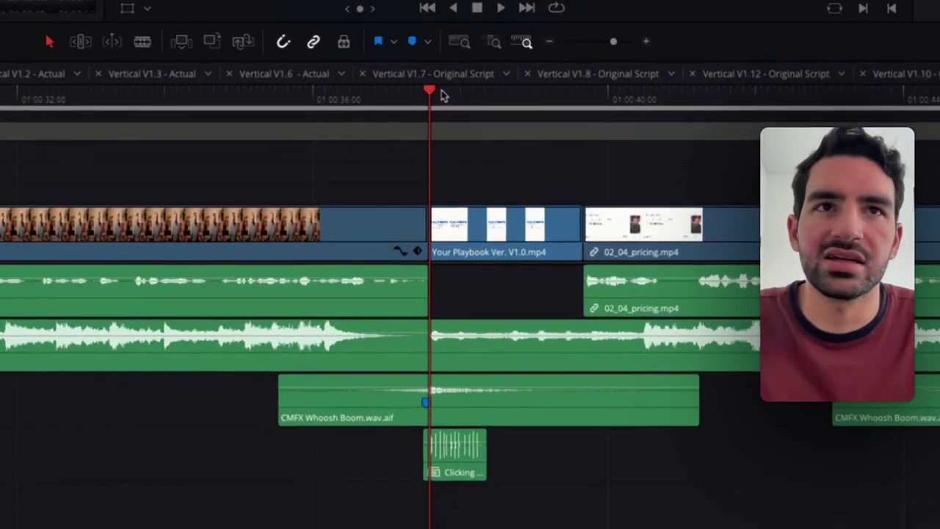
pyautogui.moveTo(443, 94)
pyautogui.mouseDown()
pyautogui.moveTo(511, 94)
pyautogui.moveTo(441, 83)
pyautogui.moveTo(490, 83)
pyautogui.moveTo(452, 87)
pyautogui.mouseUp()
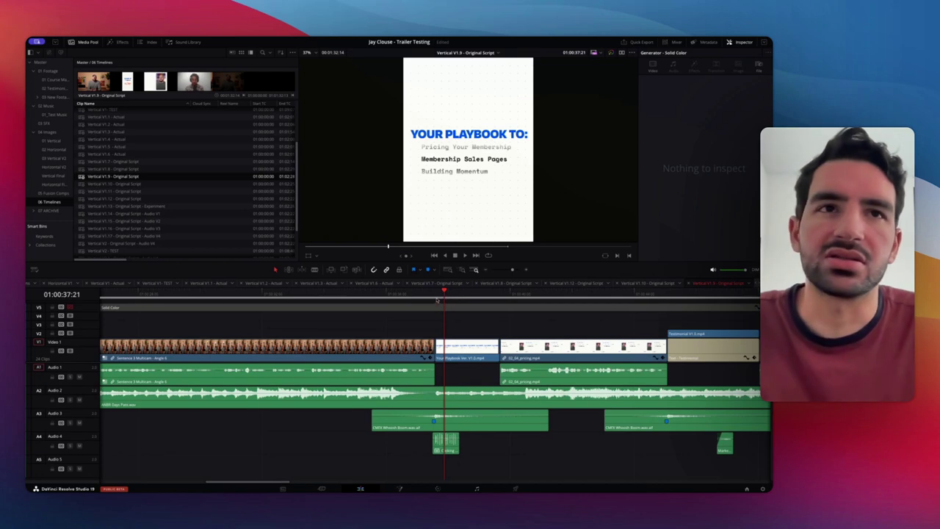
pyautogui.moveTo(438, 297); pyautogui.dragTo(451, 292)
pyautogui.scroll(-6, 458, 294)
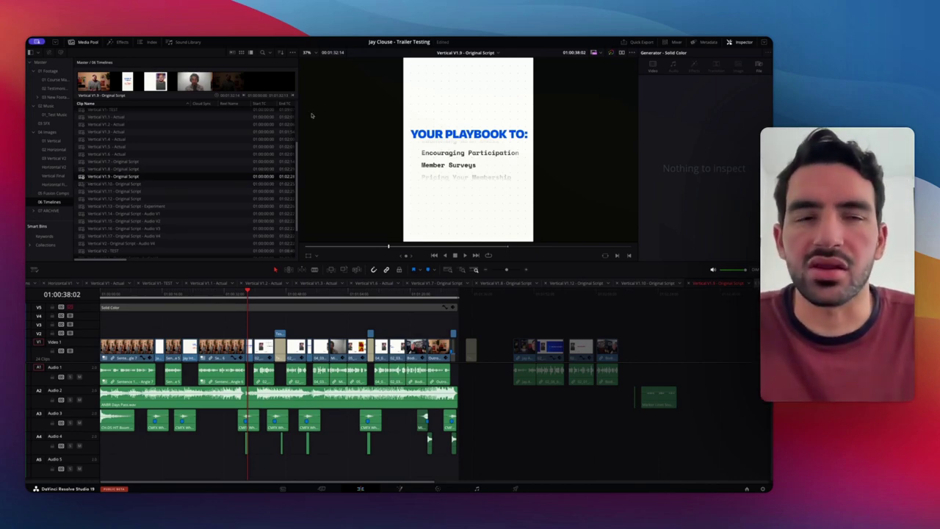
pyautogui.scroll(-3, 323, 110)
pyautogui.scroll(-5, 148, 197)
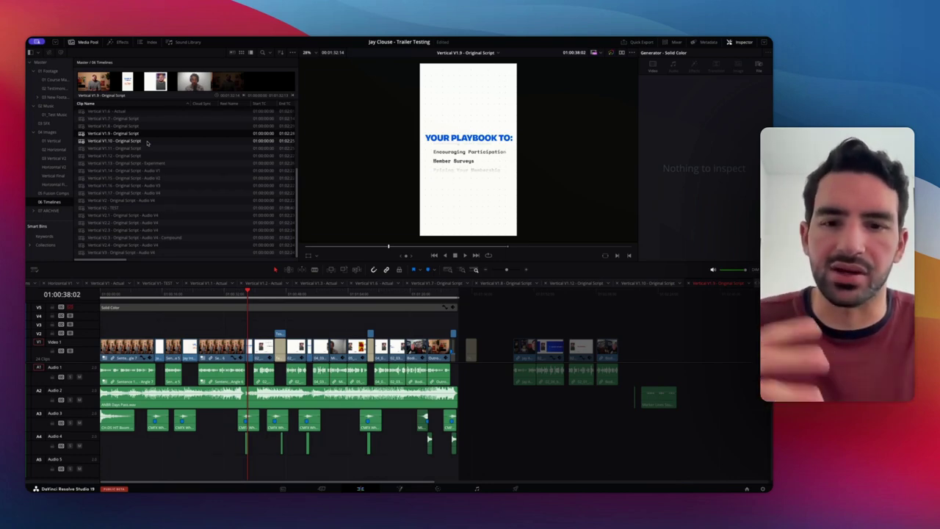
# Open Vertical V1.12 - Original Script, then the V1.13 - Original Script - Experiment timeline
pyautogui.doubleClick(128, 156)
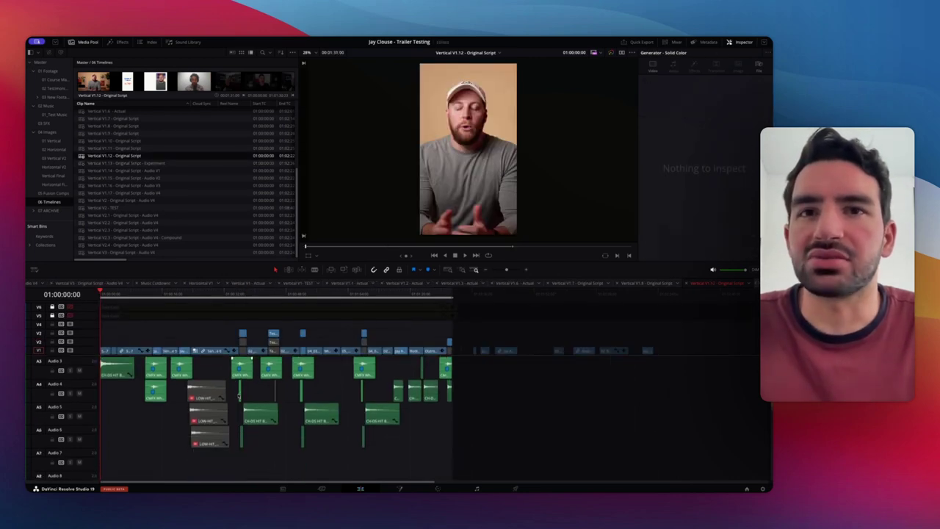
pyautogui.scroll(3, 239, 396)
pyautogui.click(132, 163)
pyautogui.doubleClick(132, 163)
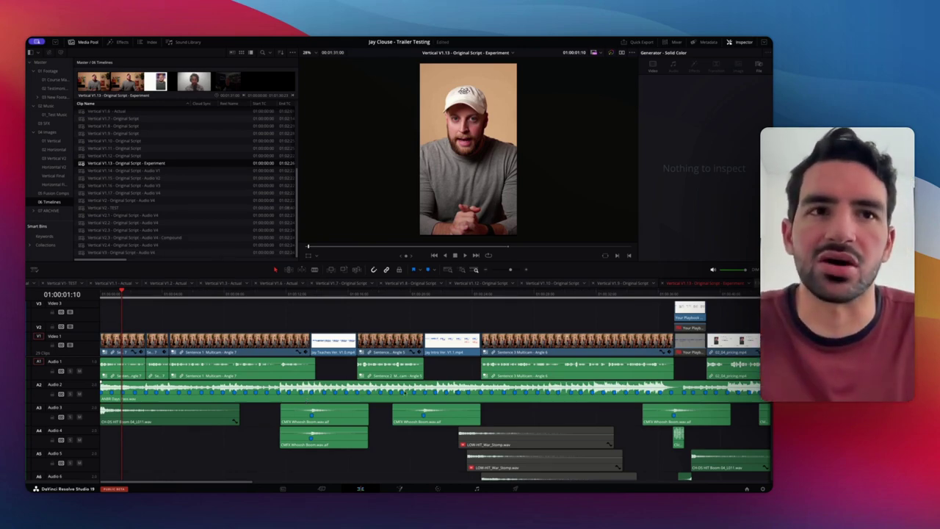
# Preview the Experiment timeline's edit, then open Vertical V1.14 - Original Script - Audio V1
pyautogui.scroll(-2, 402, 393)
pyautogui.scroll(-2, 411, 405)
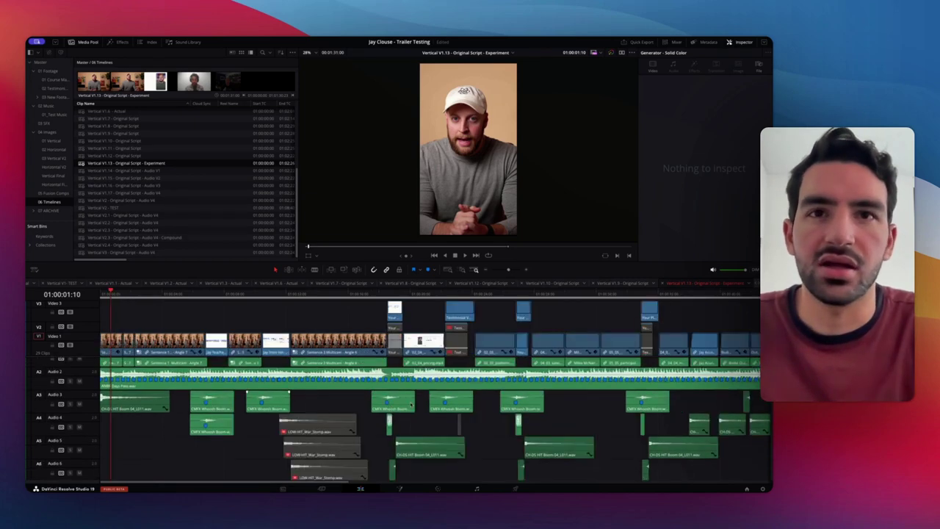
pyautogui.scroll(-2, 411, 405)
pyautogui.scroll(-1, 411, 405)
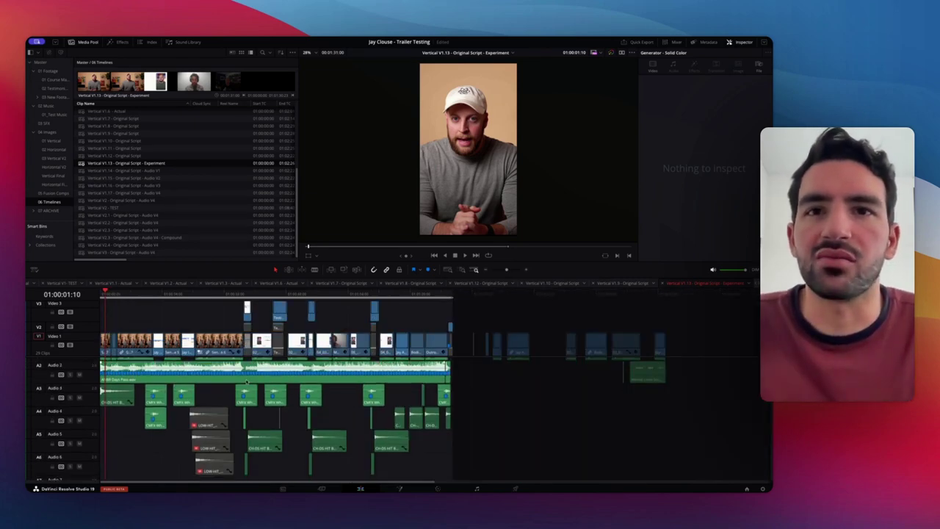
pyautogui.scroll(1, 246, 382)
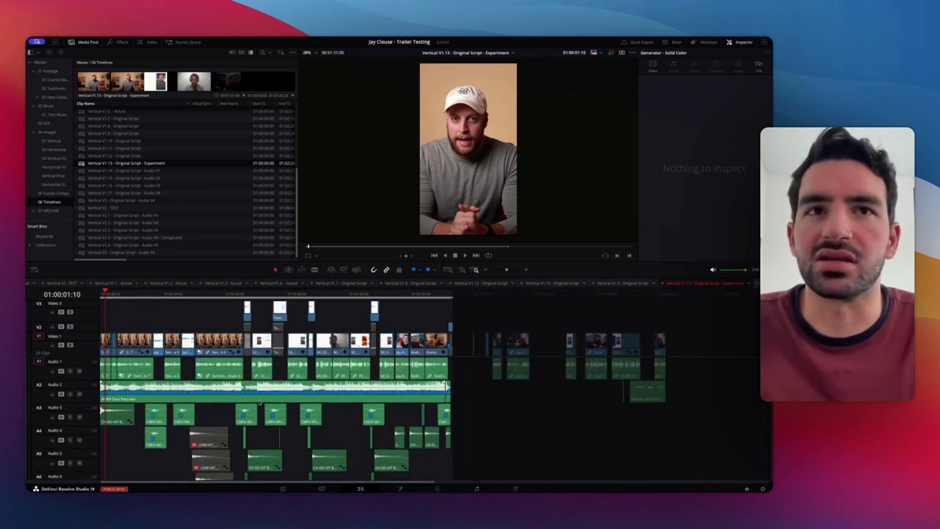
pyautogui.moveTo(384, 297); pyautogui.dragTo(450, 296)
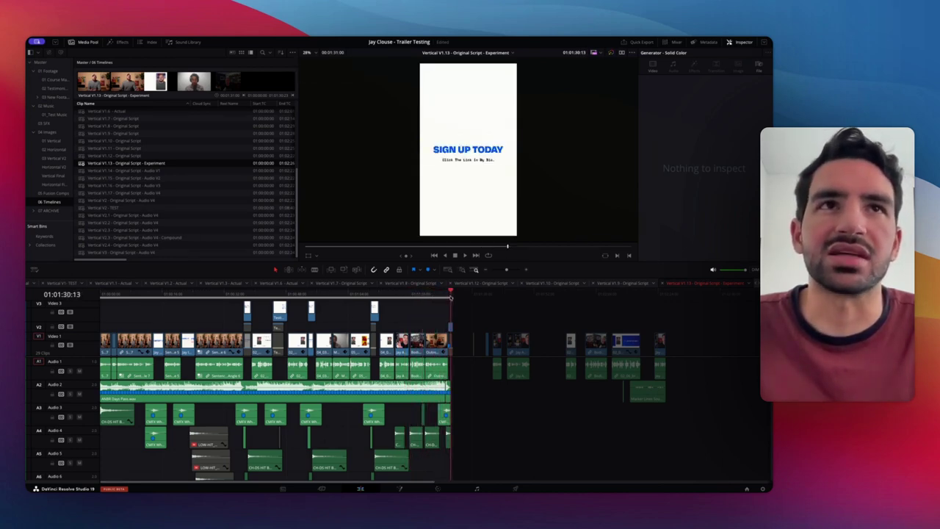
pyautogui.doubleClick(185, 171)
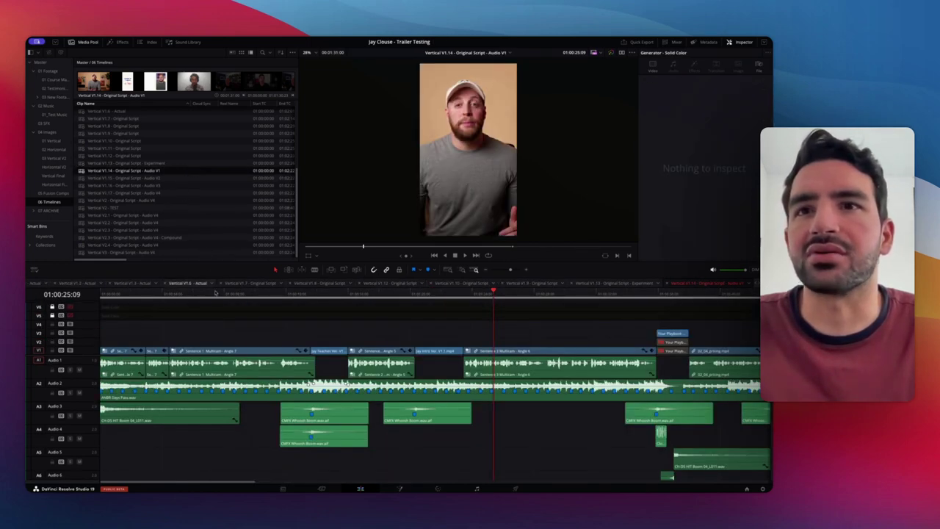
# Open Vertical V1.17 - Original Script - Audio V4 and park on the YOUR PLAYBOOK TO: card
pyautogui.scroll(-1, 295, 407)
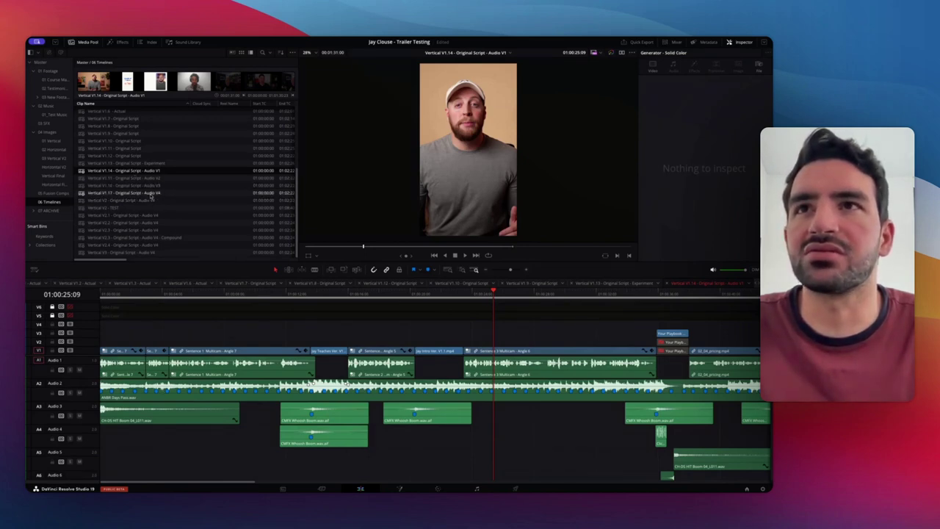
pyautogui.doubleClick(151, 194)
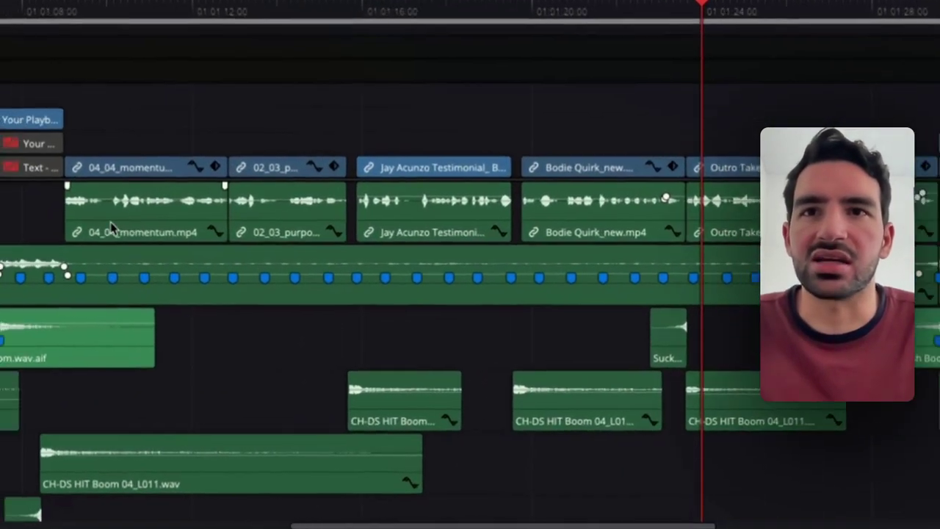
pyautogui.hscroll(-10, 112, 222)
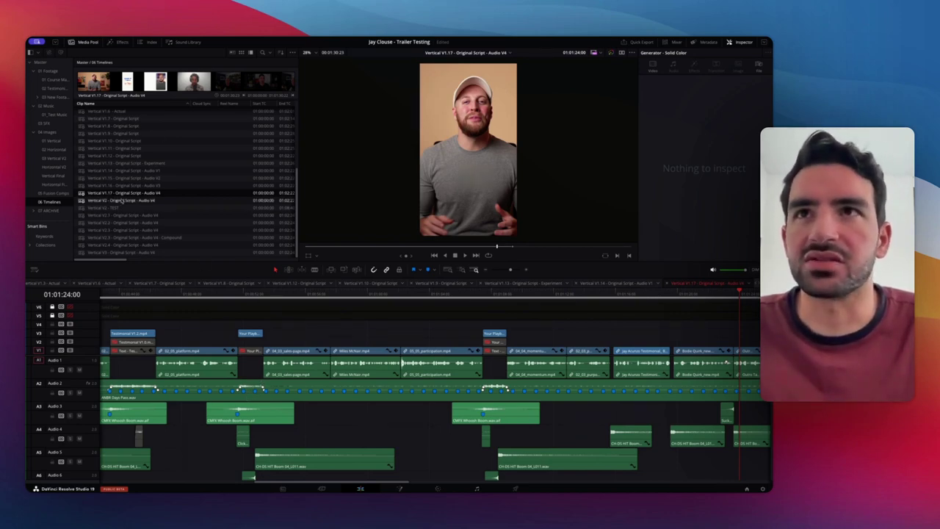
pyautogui.click(253, 293)
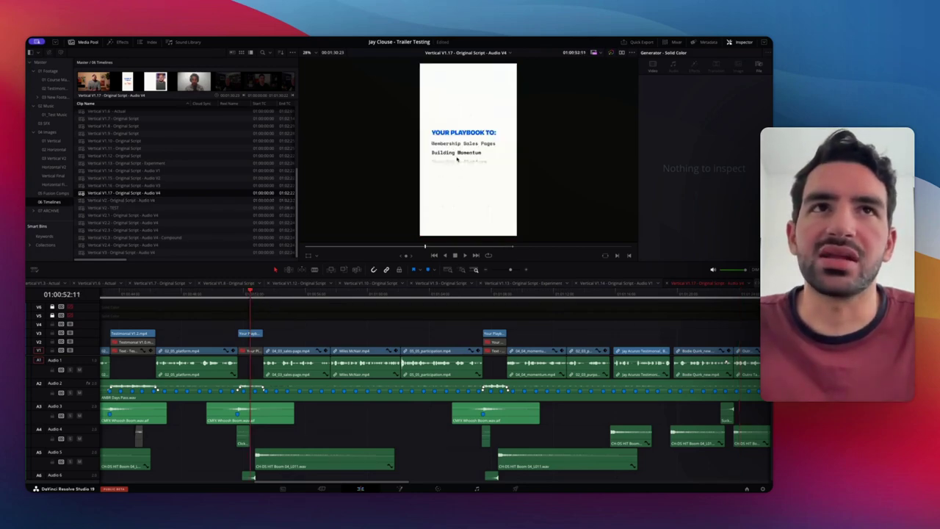
# Open Vertical V2 - Original Script - Audio V4, scrub its opening seconds and zoom out
pyautogui.doubleClick(139, 199)
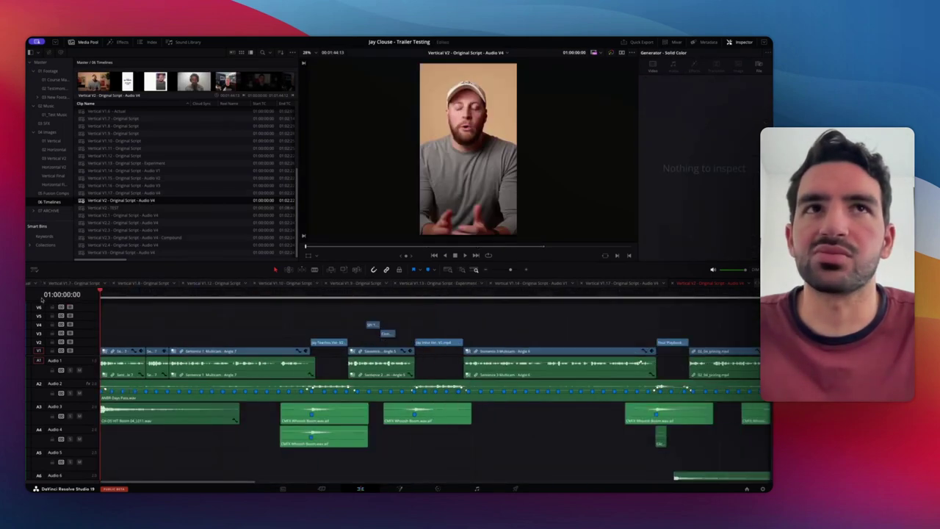
pyautogui.moveTo(101, 294)
pyautogui.mouseDown()
pyautogui.moveTo(338, 295)
pyautogui.moveTo(328, 295)
pyautogui.moveTo(353, 307)
pyautogui.moveTo(325, 307)
pyautogui.moveTo(443, 310)
pyautogui.moveTo(392, 314)
pyautogui.moveTo(369, 312)
pyautogui.moveTo(411, 295)
pyautogui.moveTo(447, 295)
pyautogui.mouseUp()
pyautogui.press('super+minus')
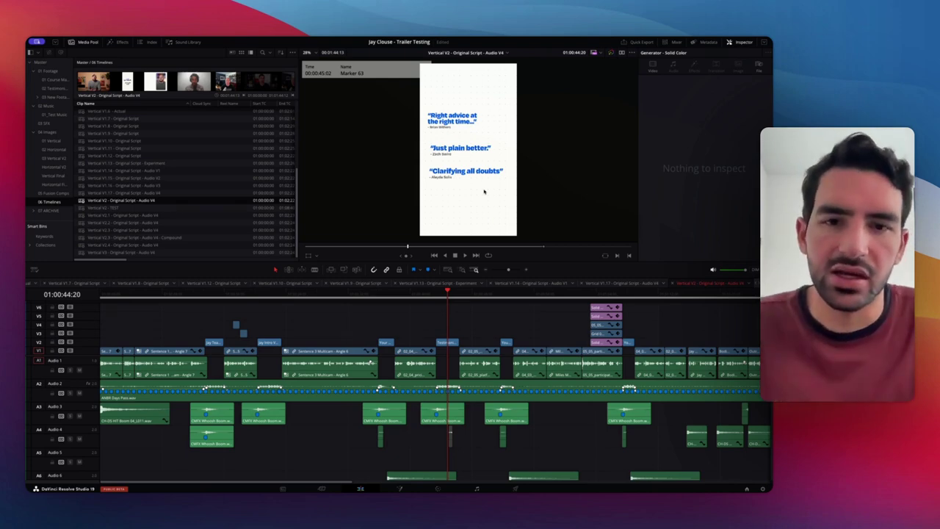
# Check the V1.10 tab's playbook and testimonial frames, then return to the Vertical V2 tab
pyautogui.click(261, 283)
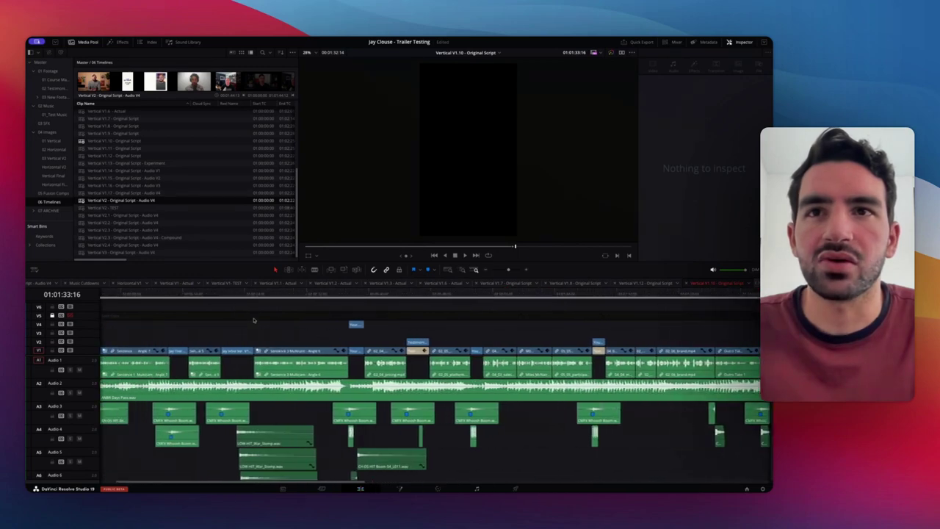
pyautogui.click(358, 297)
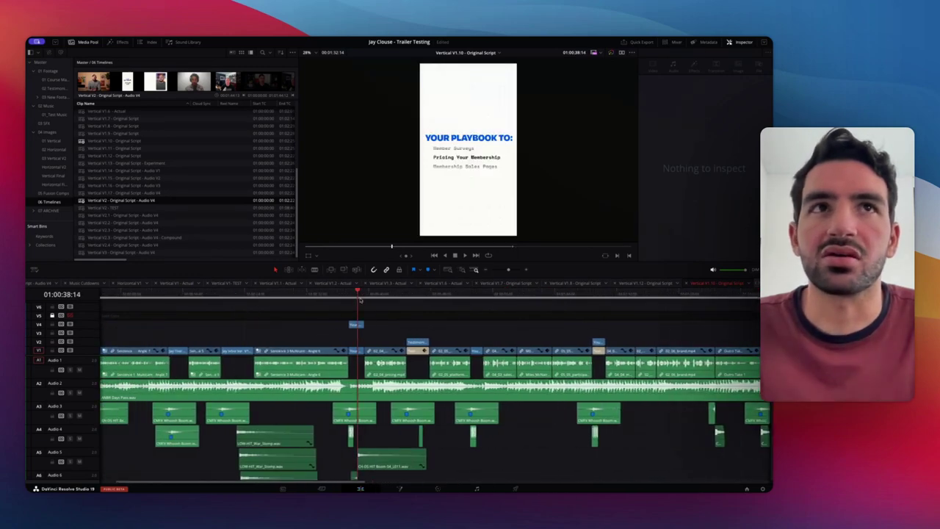
pyautogui.click(419, 292)
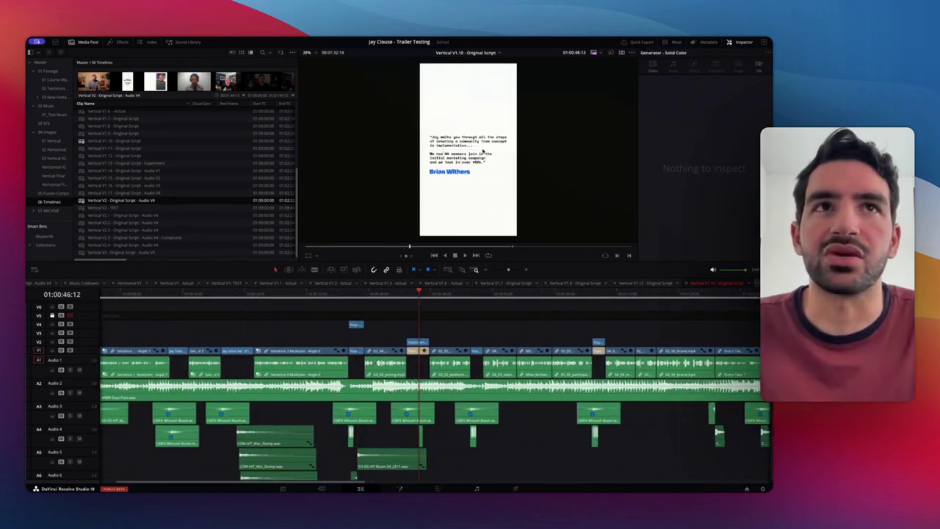
pyautogui.hscroll(2, 734, 283)
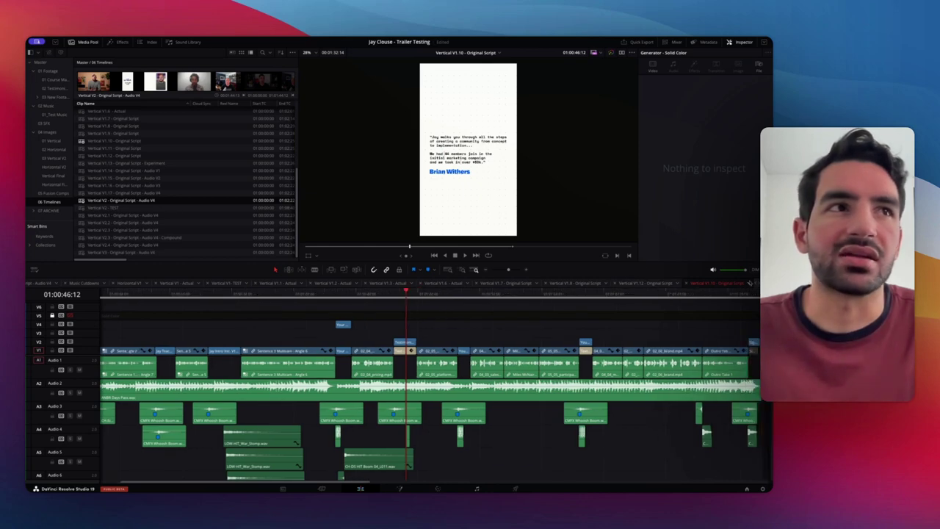
pyautogui.hscroll(5, 691, 285)
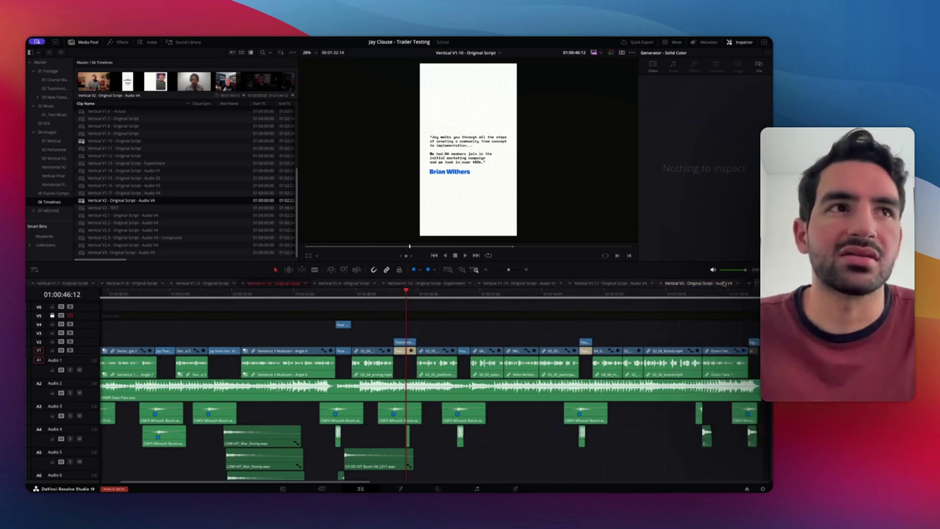
pyautogui.click(691, 285)
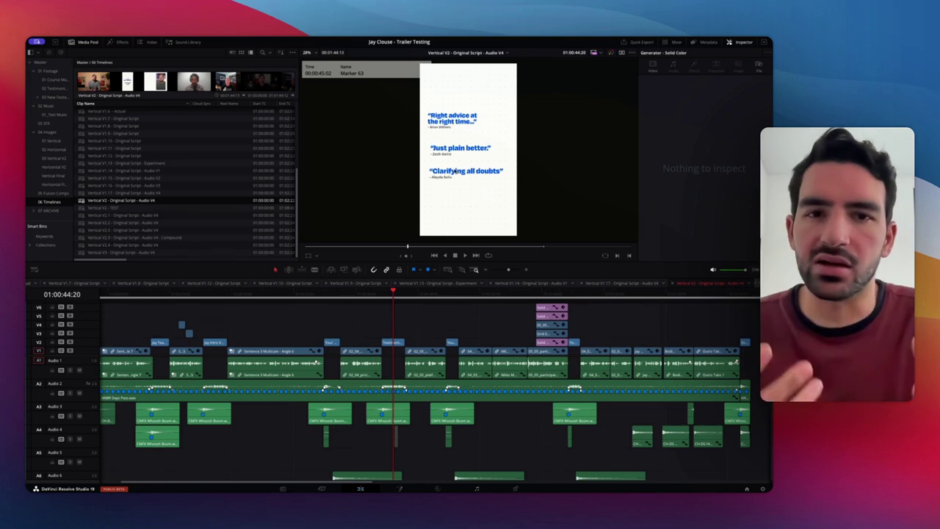
# Open Vertical V2.3 - Original Script - Audio V4, preview its Learn How To and meme frames, then return to start
pyautogui.doubleClick(141, 231)
pyautogui.scroll(3, 201, 354)
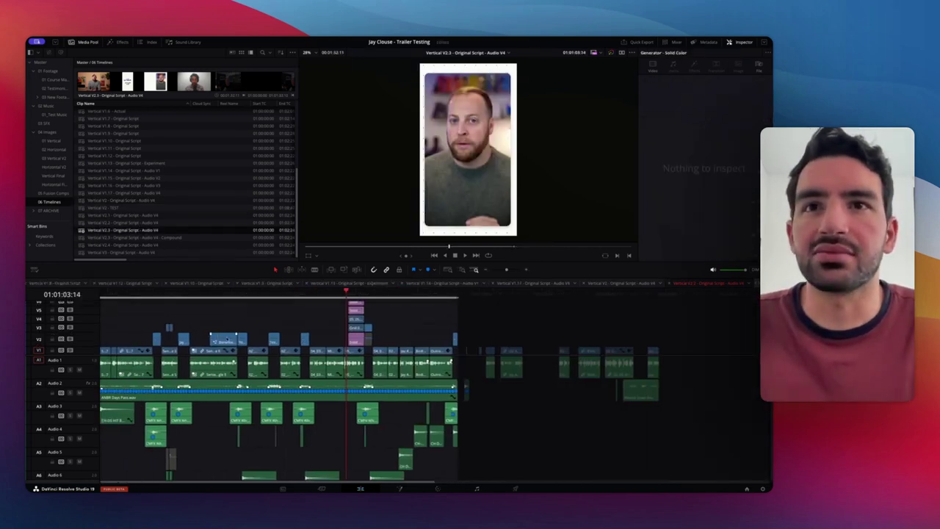
pyautogui.moveTo(235, 300); pyautogui.dragTo(228, 295)
pyautogui.click(351, 295)
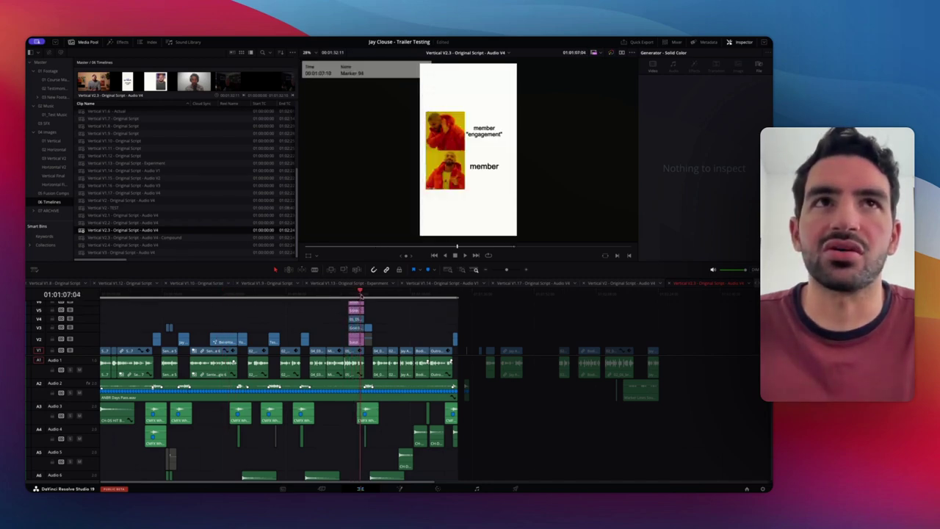
pyautogui.press('Home')
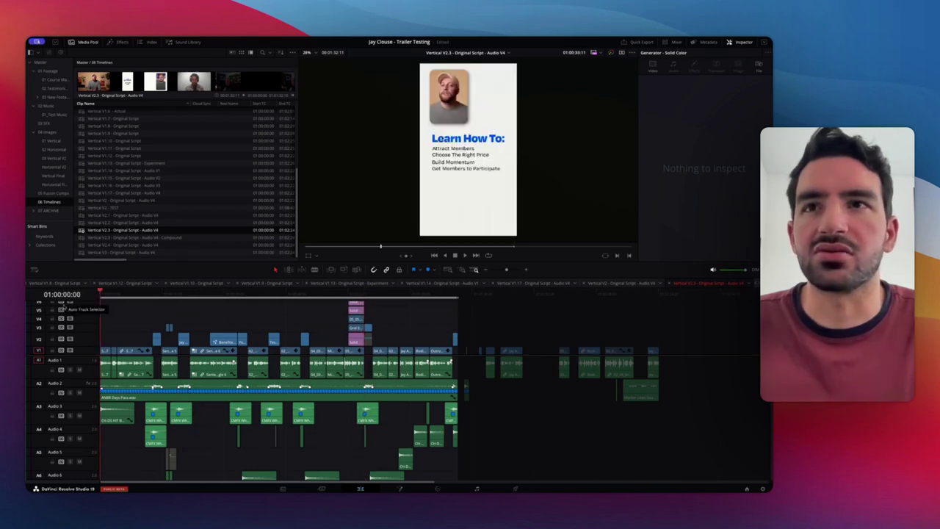
# Back on the Vertical V2 tab, scrub past the group photo to the member engagement meme
pyautogui.click(147, 223)
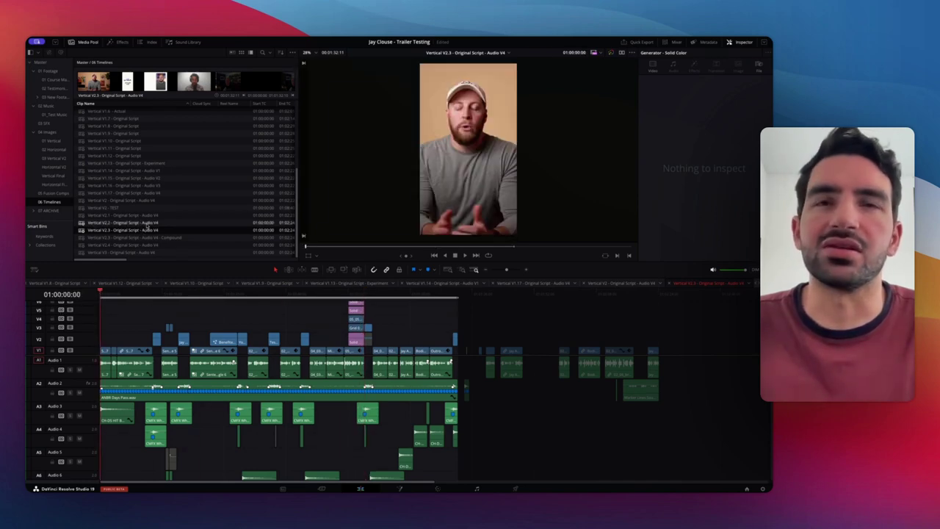
pyautogui.click(620, 282)
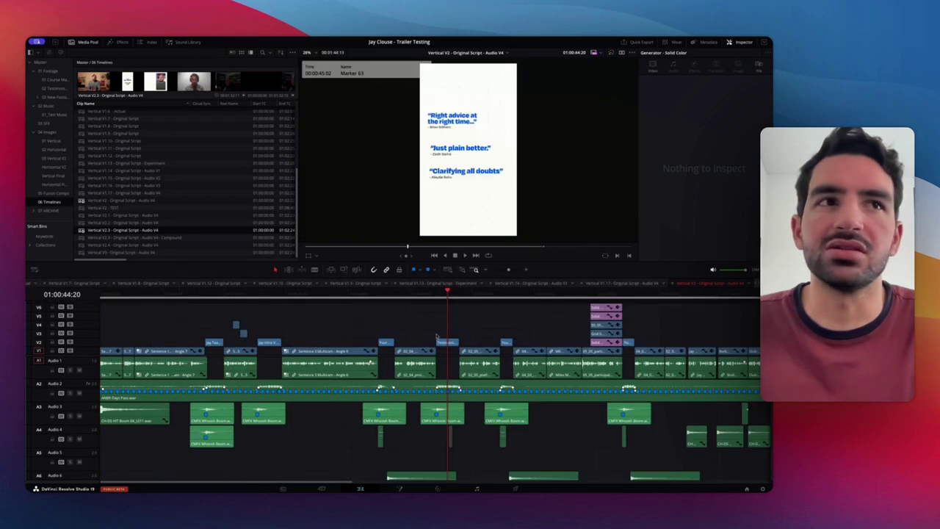
pyautogui.hscroll(5, 469, 329)
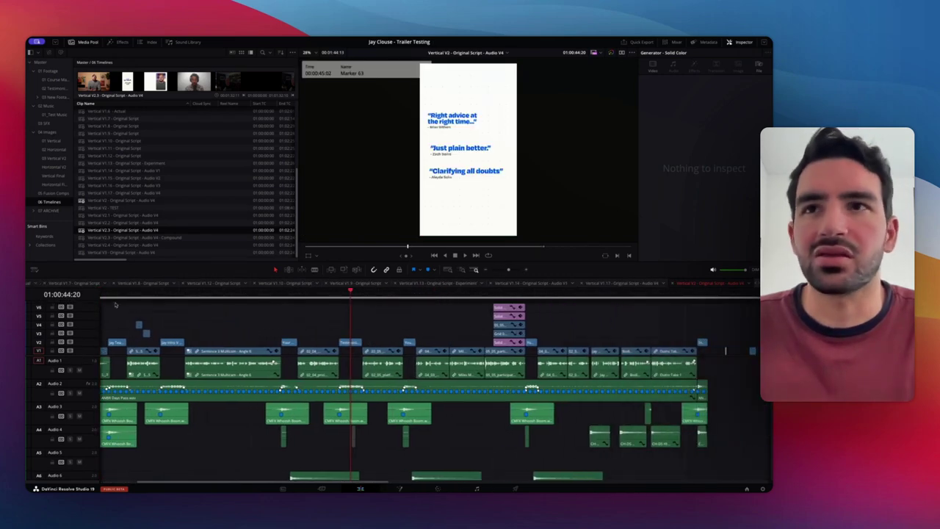
pyautogui.moveTo(139, 293); pyautogui.dragTo(145, 292)
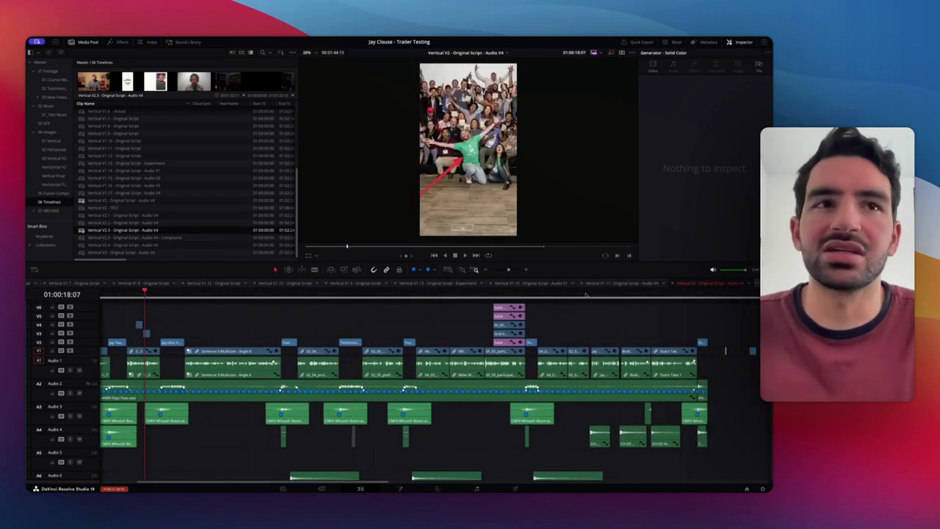
pyautogui.moveTo(497, 294); pyautogui.dragTo(518, 293)
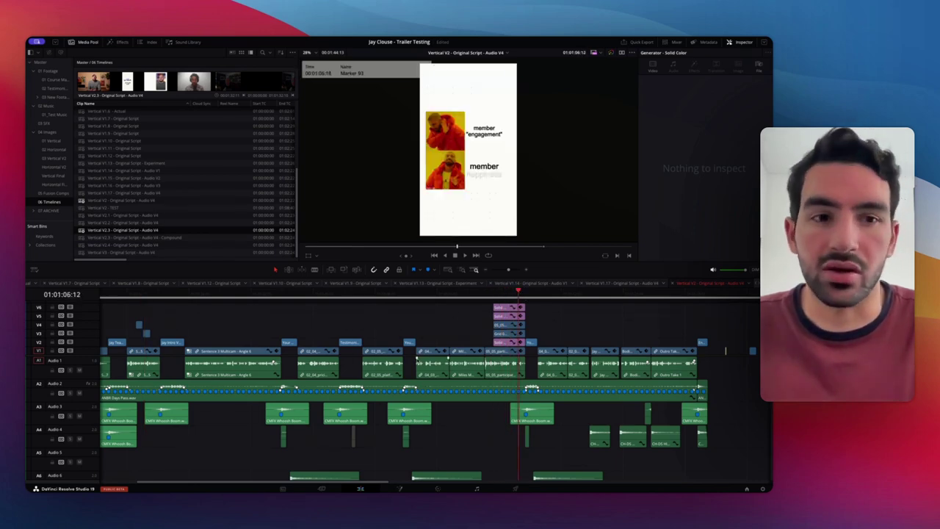
# Step through the V1.17 and V2 tabs to Vertical V2.3, then scrub to its Learn How To card
pyautogui.click(615, 283)
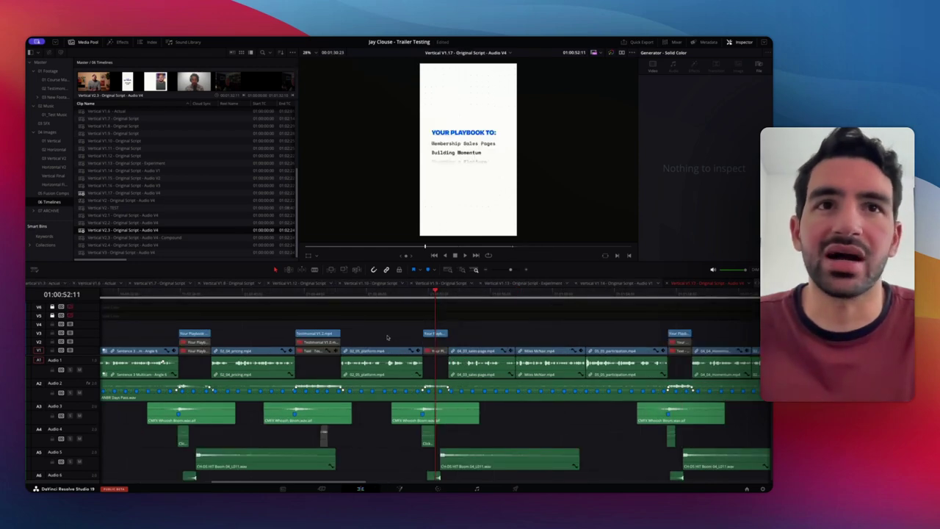
pyautogui.hscroll(10, 387, 338)
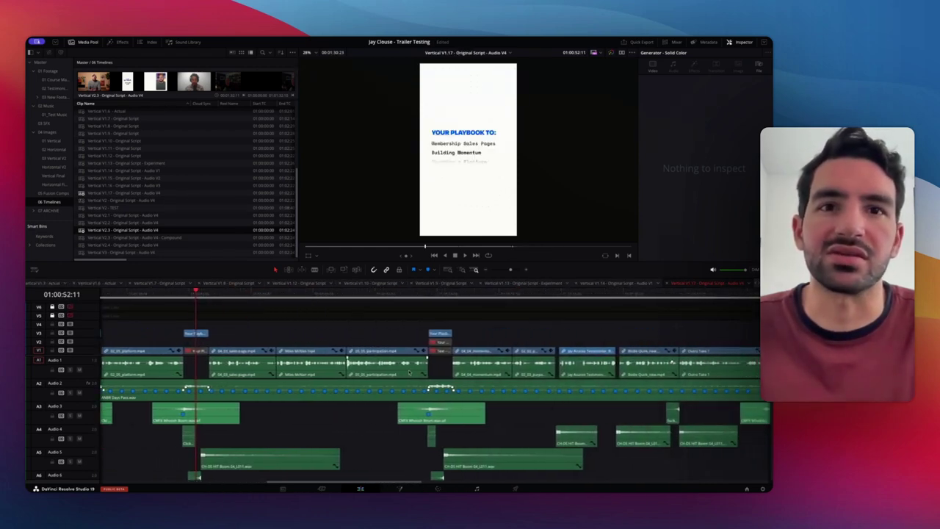
pyautogui.hscroll(4, 409, 373)
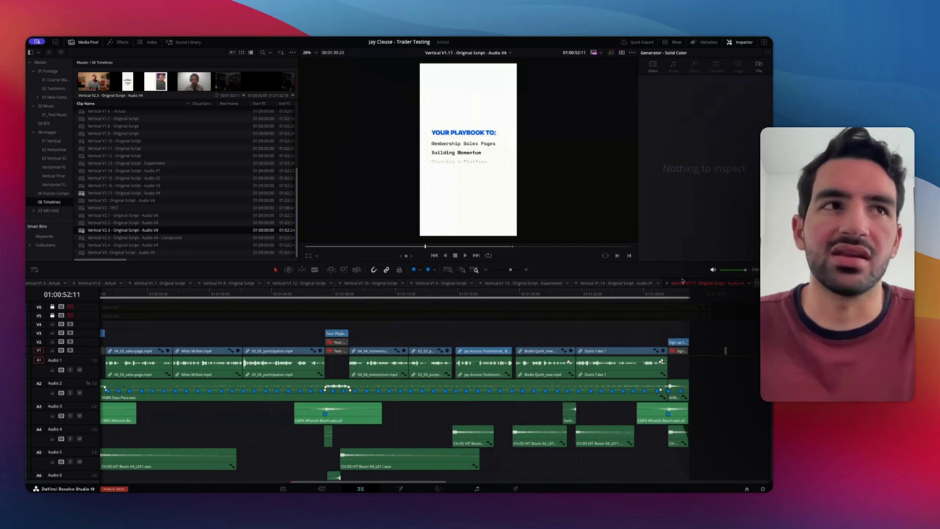
pyautogui.hscroll(2, 389, 283)
pyautogui.click(709, 283)
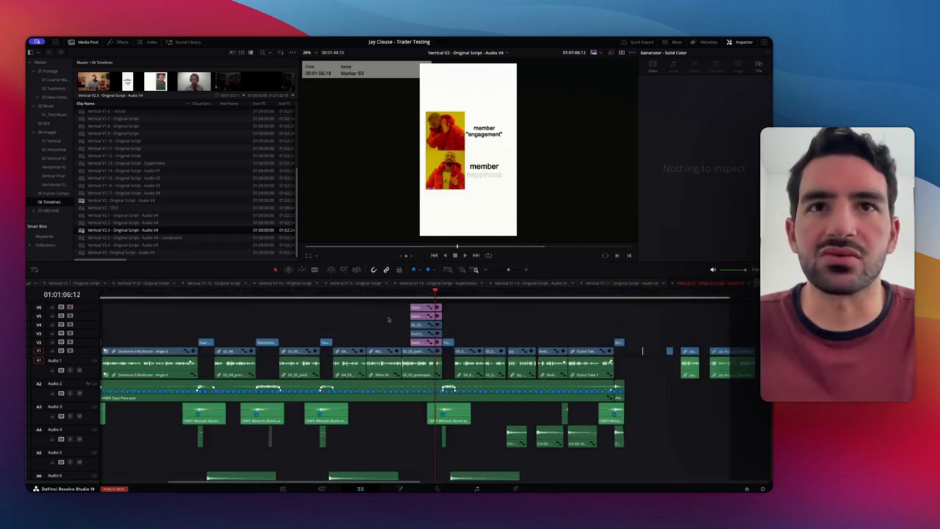
pyautogui.hscroll(-7, 388, 318)
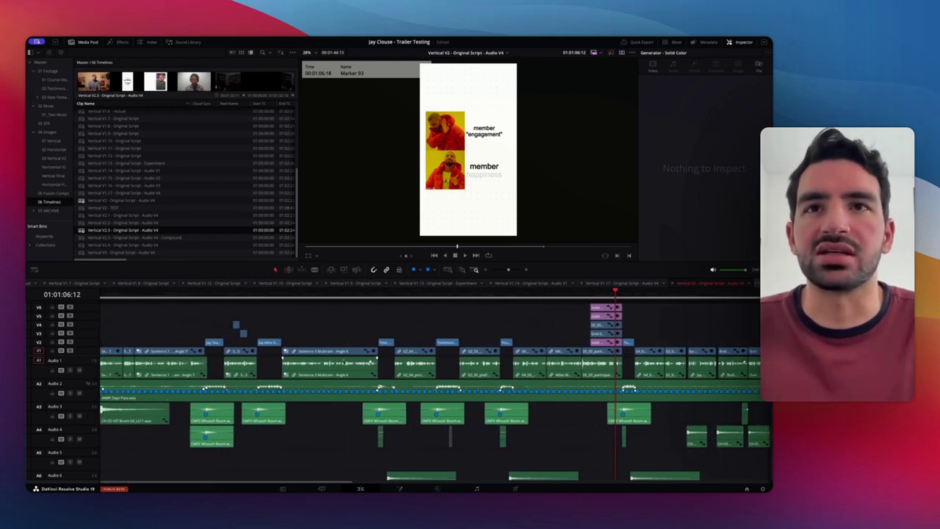
pyautogui.click(752, 284)
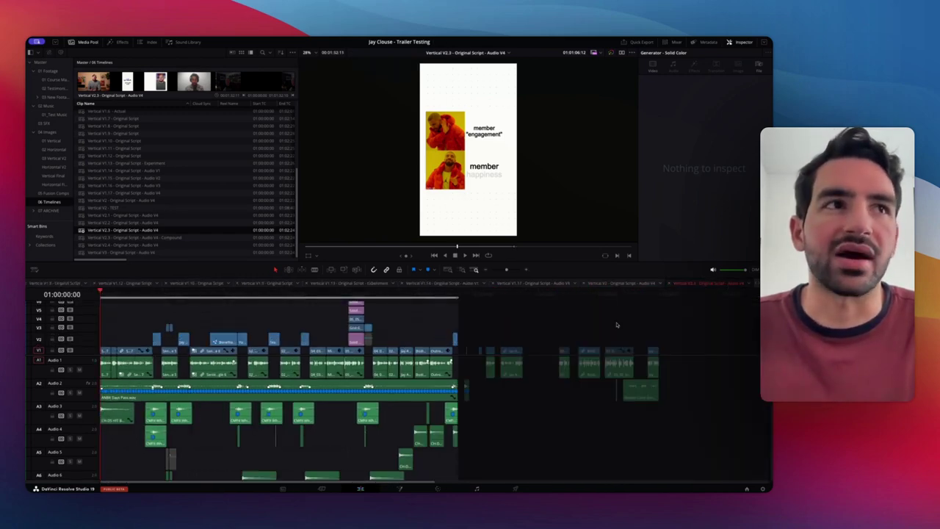
pyautogui.scroll(1, 219, 329)
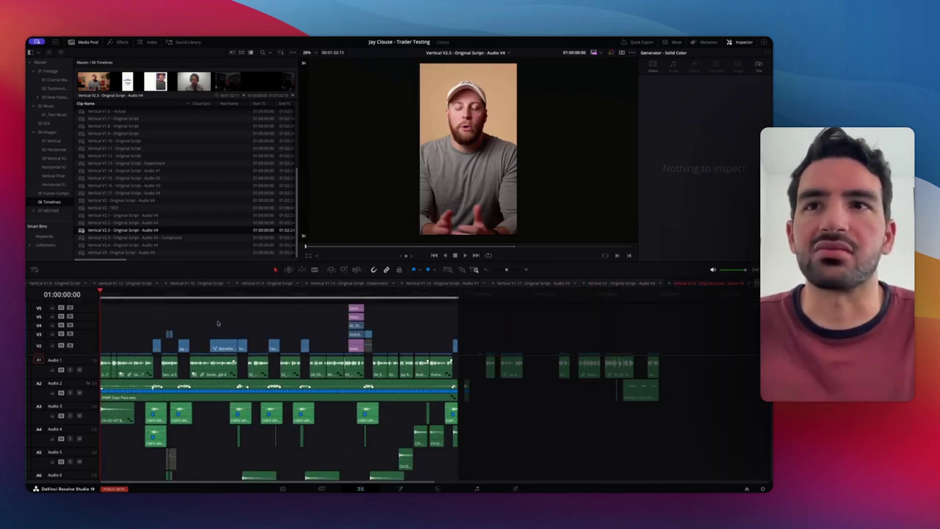
pyautogui.scroll(-1, 220, 329)
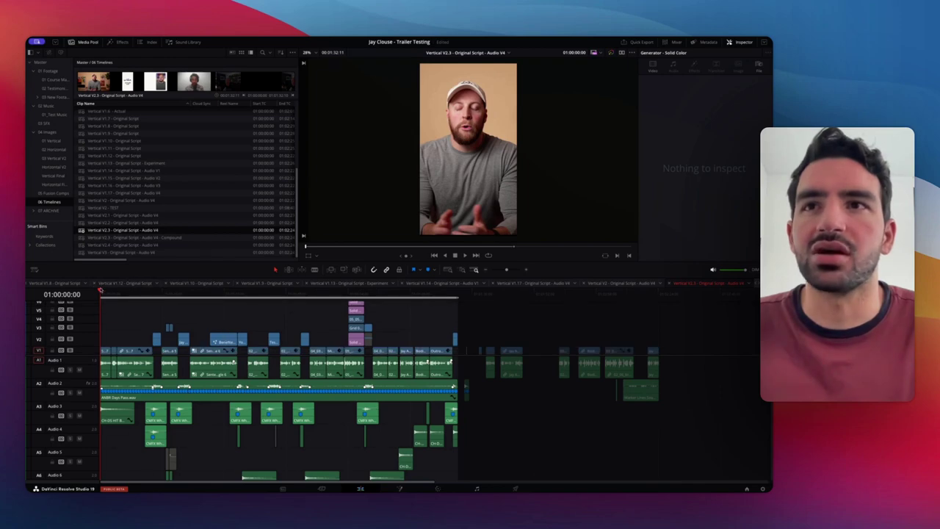
pyautogui.moveTo(101, 291)
pyautogui.mouseDown()
pyautogui.moveTo(215, 294)
pyautogui.moveTo(222, 302)
pyautogui.mouseUp()
pyautogui.click(226, 339)
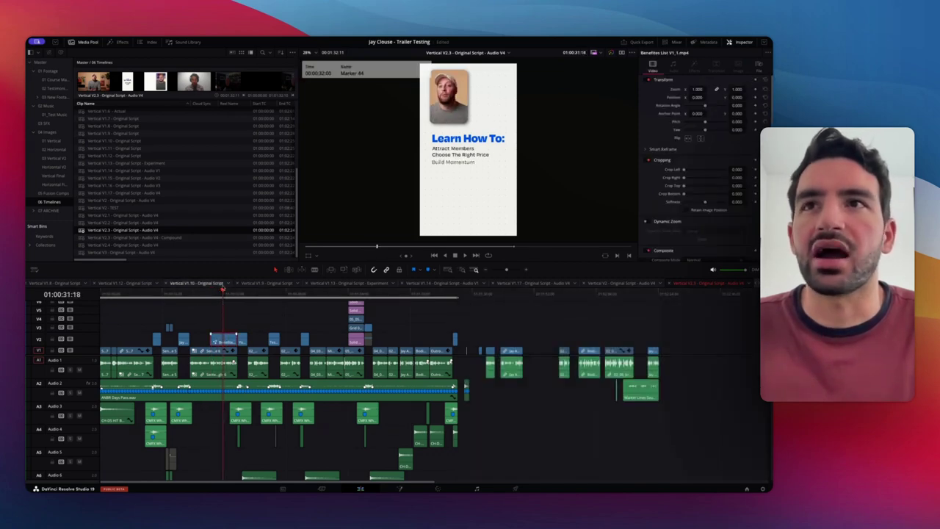
pyautogui.press('space')
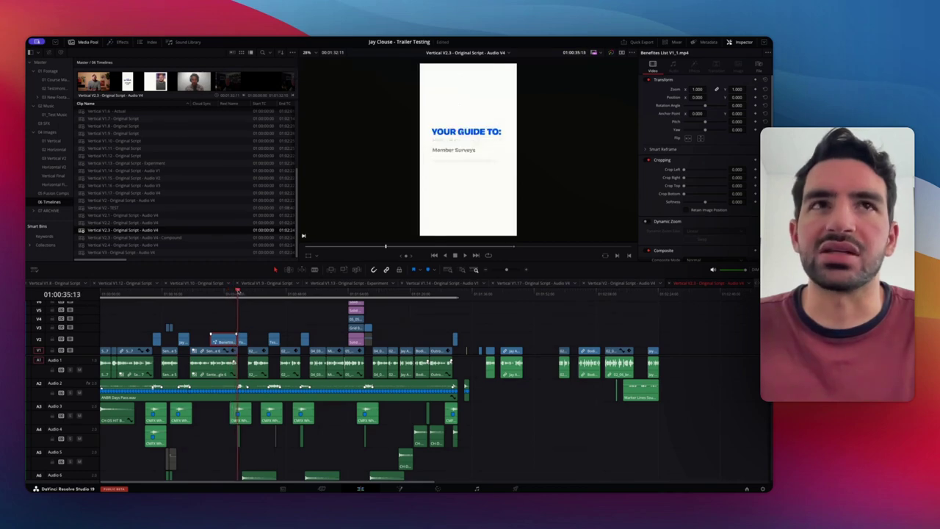
pyautogui.moveTo(241, 294)
pyautogui.mouseDown()
pyautogui.moveTo(217, 294)
pyautogui.moveTo(226, 293)
pyautogui.mouseUp()
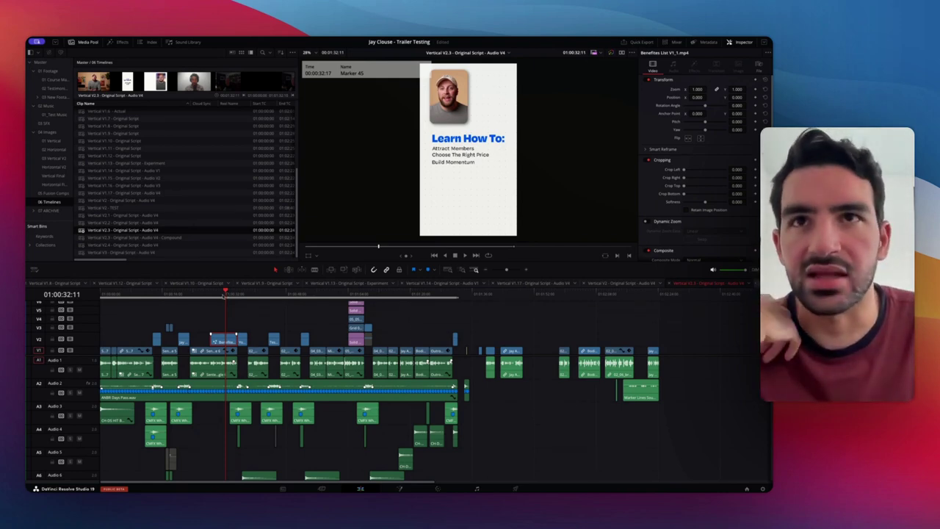
pyautogui.moveTo(226, 293)
pyautogui.mouseDown()
pyautogui.moveTo(321, 294)
pyautogui.moveTo(339, 309)
pyautogui.mouseUp()
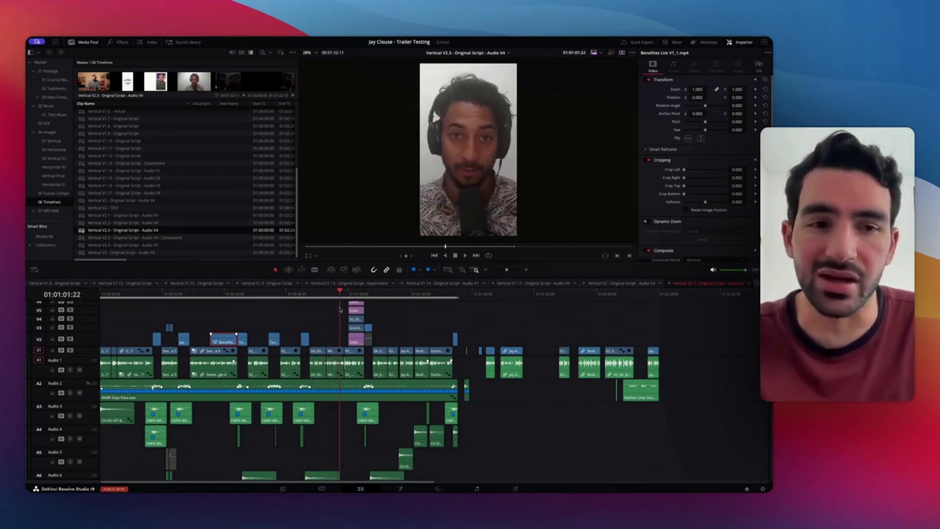
# Open the Vertical V2.3 compound and V2.4 timelines, then scrub to the start of V2.4
pyautogui.doubleClick(147, 238)
pyautogui.doubleClick(147, 246)
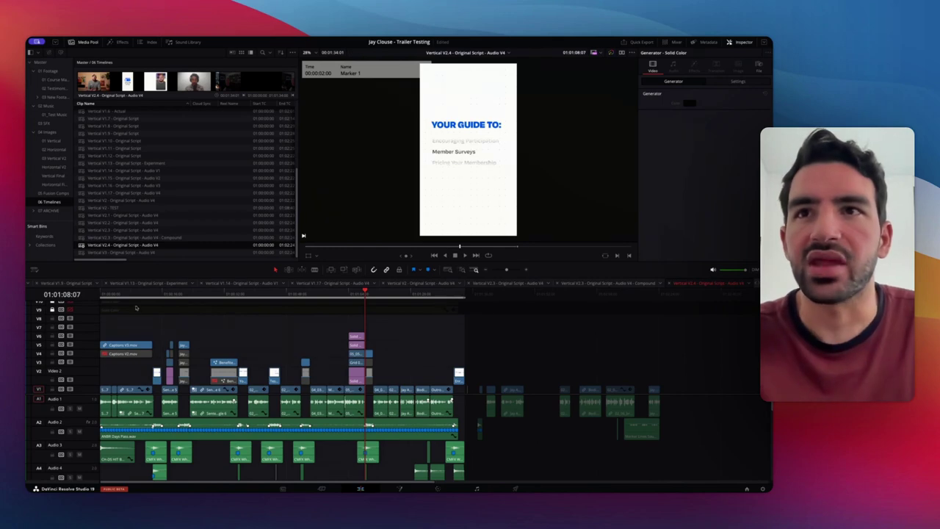
pyautogui.moveTo(125, 301)
pyautogui.mouseDown()
pyautogui.moveTo(112, 301)
pyautogui.moveTo(141, 302)
pyautogui.mouseUp()
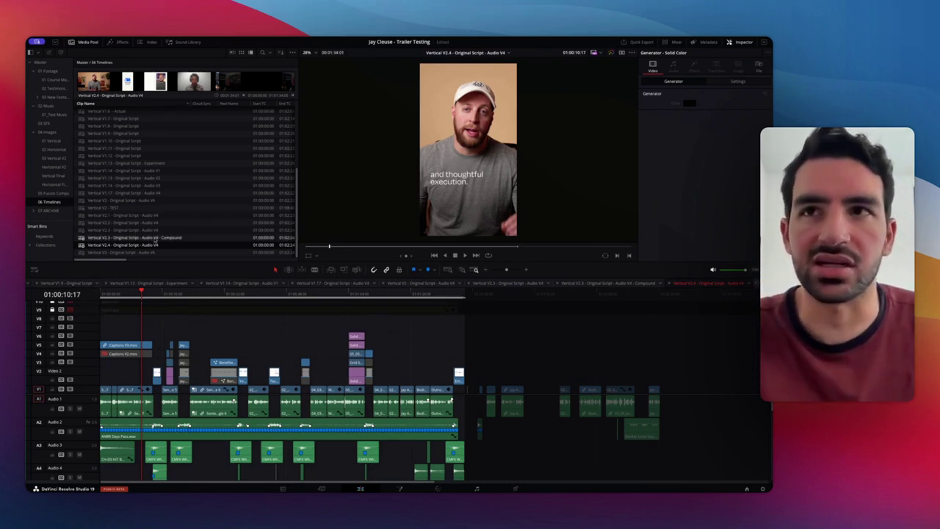
# Compare against the Vertical V3 timeline, then reopen Vertical V2.4 - Original Script - Audio V4
pyautogui.click(153, 252)
pyautogui.doubleClick(153, 252)
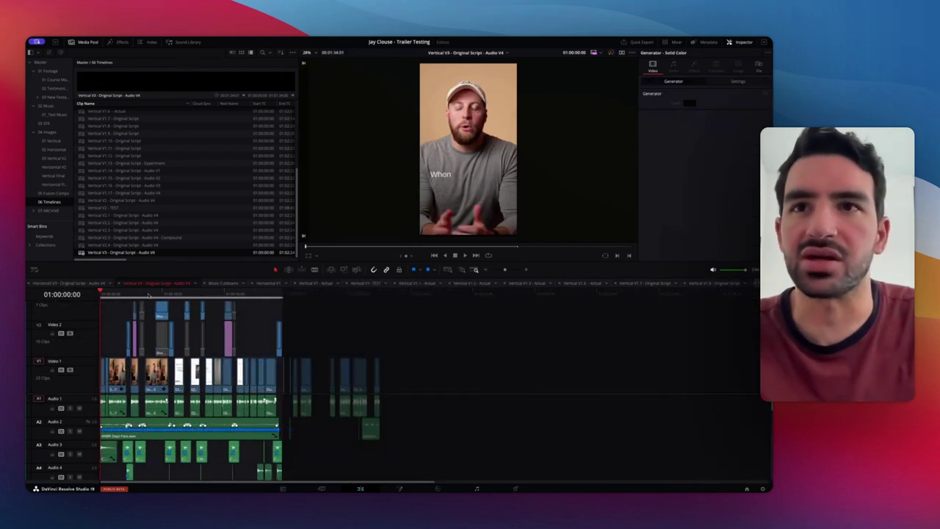
pyautogui.click(161, 246)
pyautogui.doubleClick(161, 246)
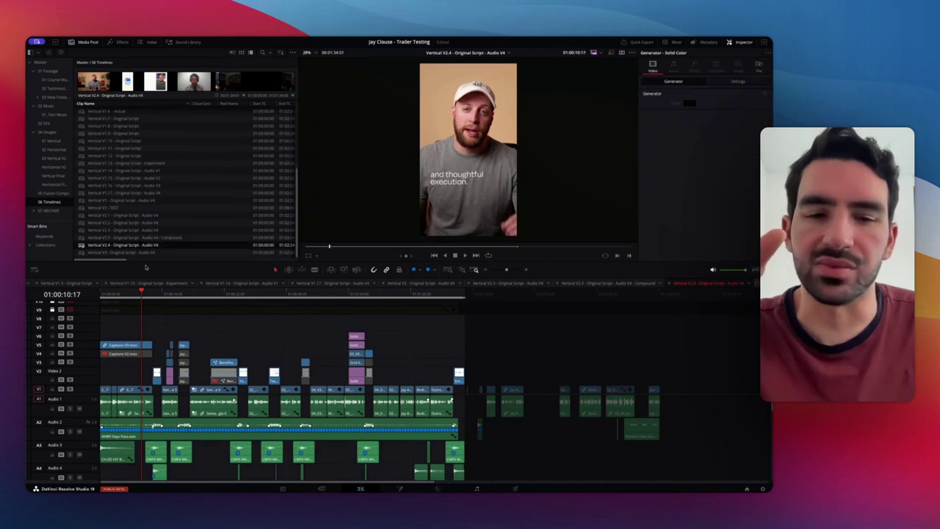
pyautogui.scroll(5, 178, 201)
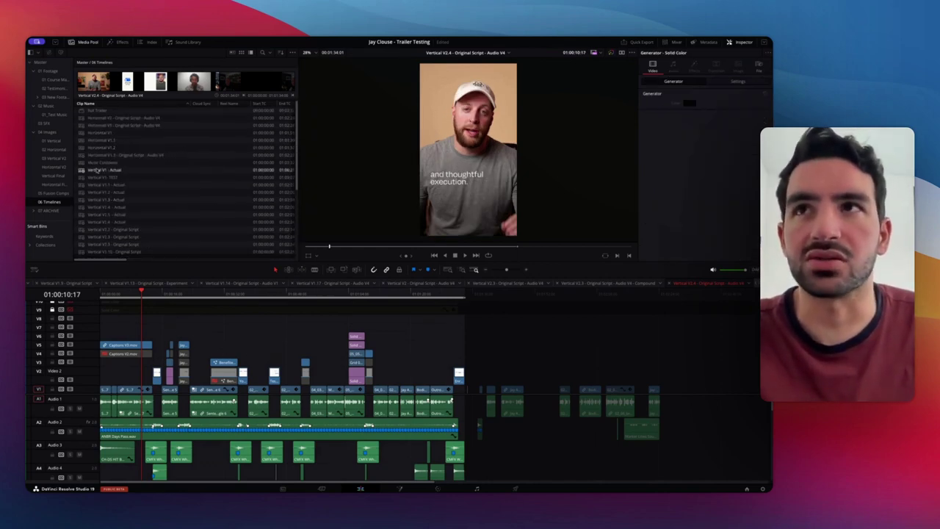
# Browse the 02 Music, 01_Test Music and 03 SFX bins, ending back on 02 Music
pyautogui.click(50, 107)
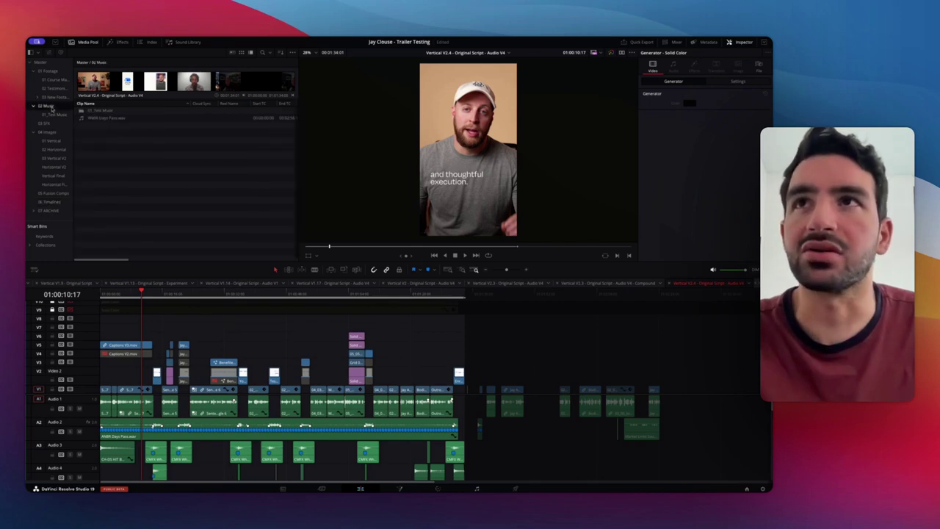
pyautogui.doubleClick(110, 115)
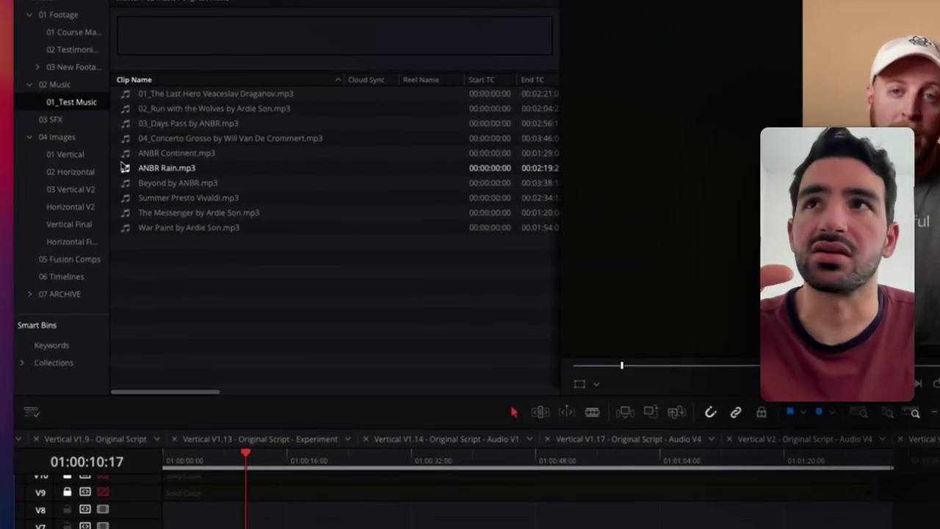
pyautogui.click(67, 120)
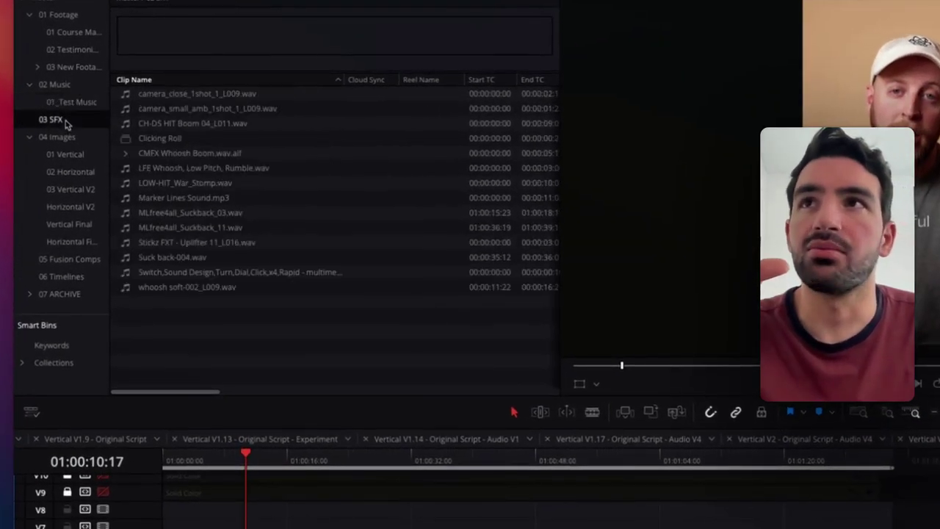
pyautogui.click(71, 102)
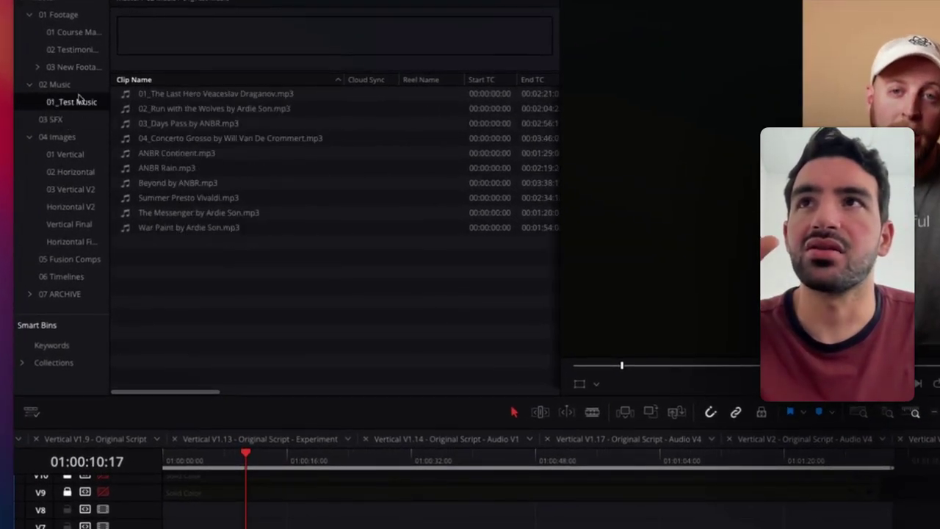
pyautogui.click(54, 84)
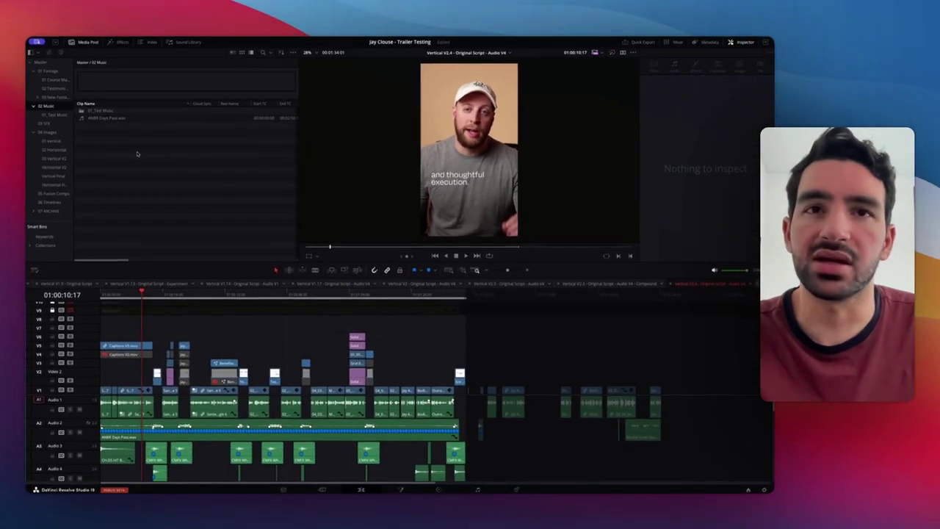
pyautogui.click(143, 158)
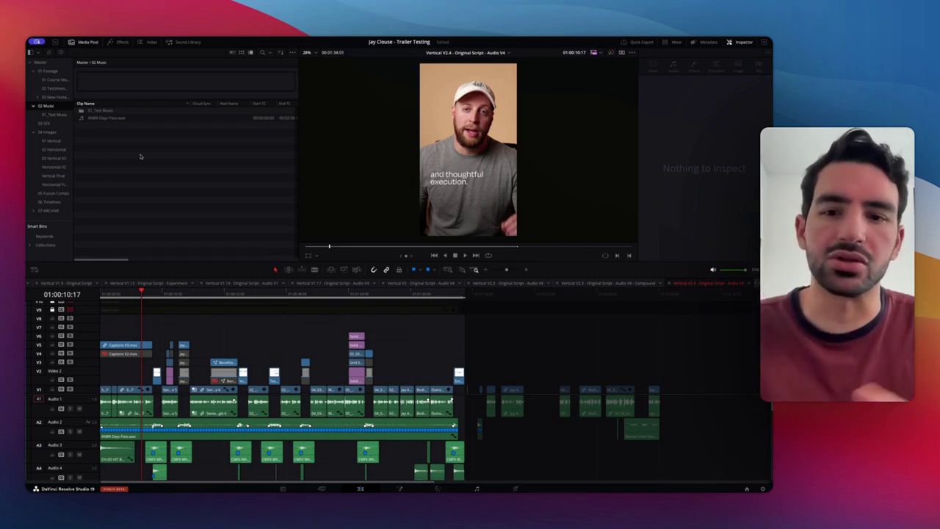
# Select the boom and suckback clips on Audio 6 and Audio 8, then scrub to the 'YOUR GUIDE TO:' card
pyautogui.scroll(-5, 254, 441)
pyautogui.scroll(-3, 254, 440)
pyautogui.scroll(5, 217, 427)
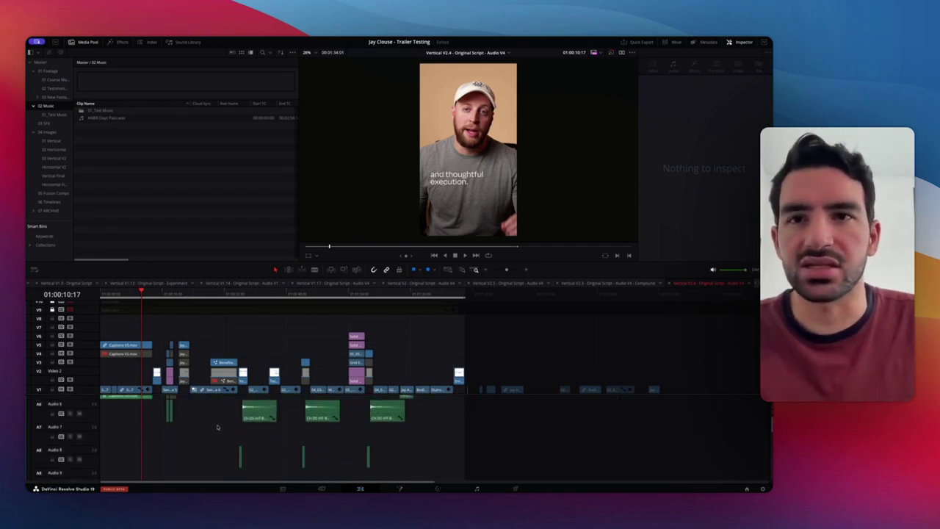
pyautogui.scroll(5, 550, 432)
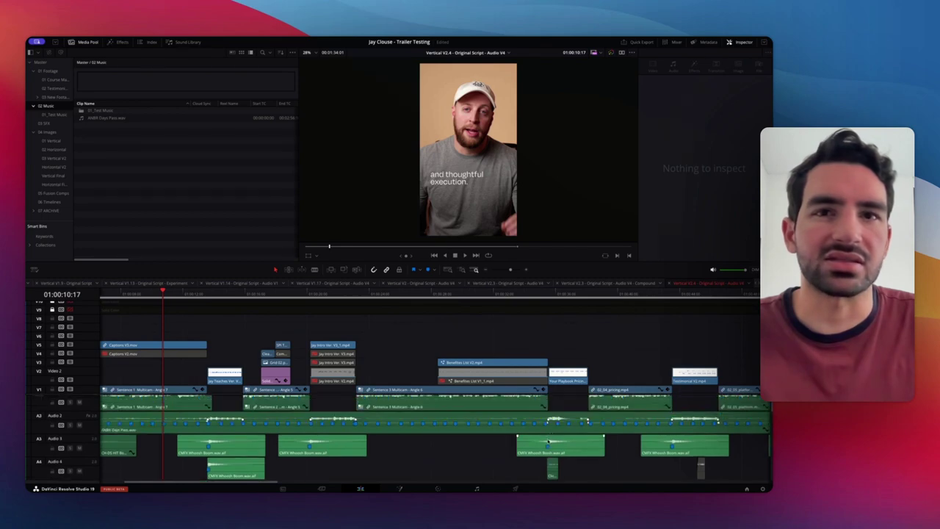
pyautogui.hscroll(8, 550, 434)
pyautogui.scroll(-4, 532, 441)
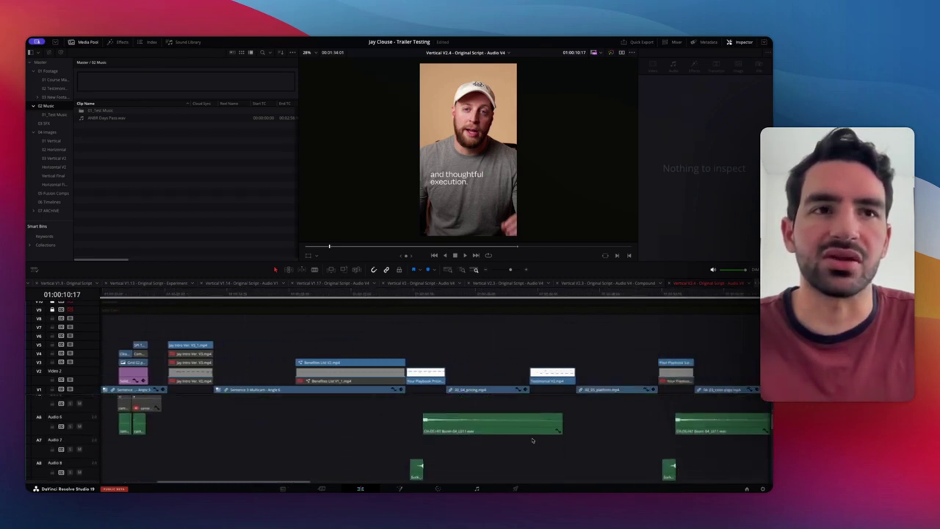
pyautogui.hscroll(8, 531, 452)
pyautogui.hscroll(-2, 531, 459)
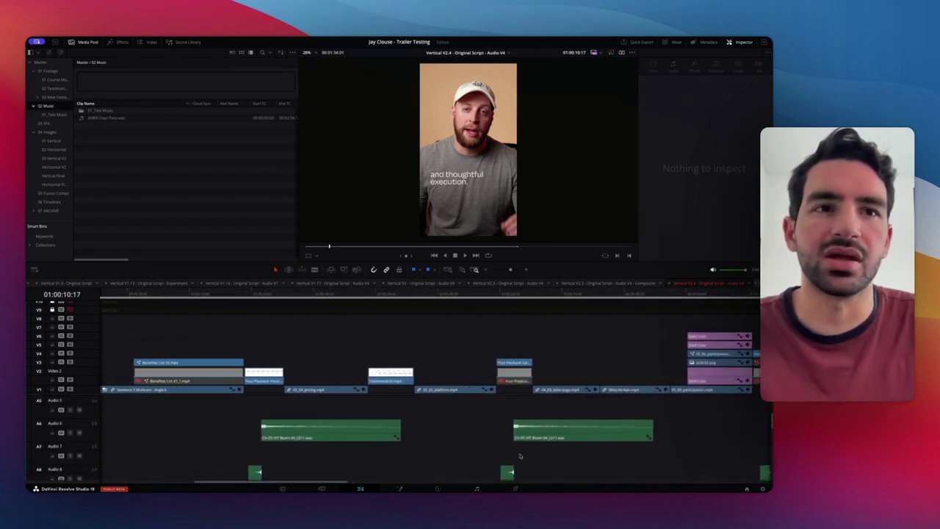
pyautogui.scroll(3, 527, 452)
pyautogui.scroll(-2, 523, 445)
pyautogui.scroll(-1, 520, 447)
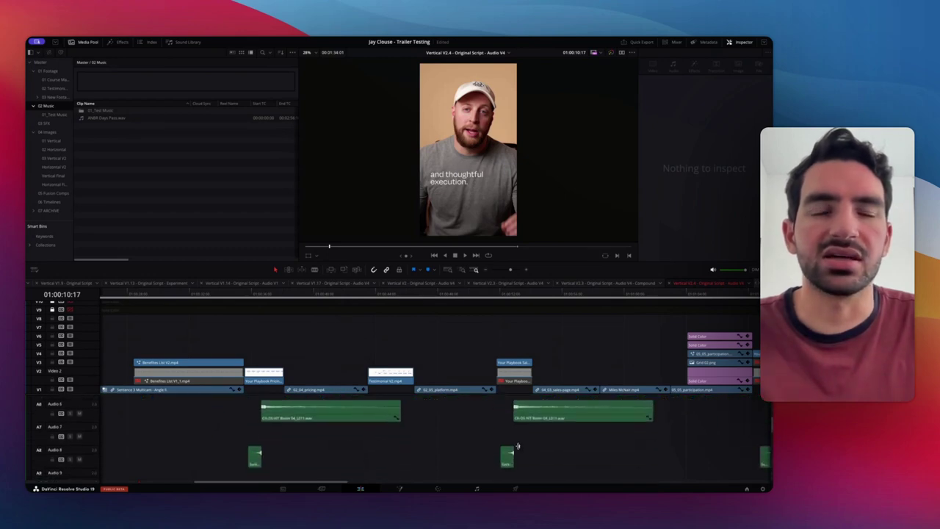
pyautogui.moveTo(517, 458); pyautogui.dragTo(506, 442)
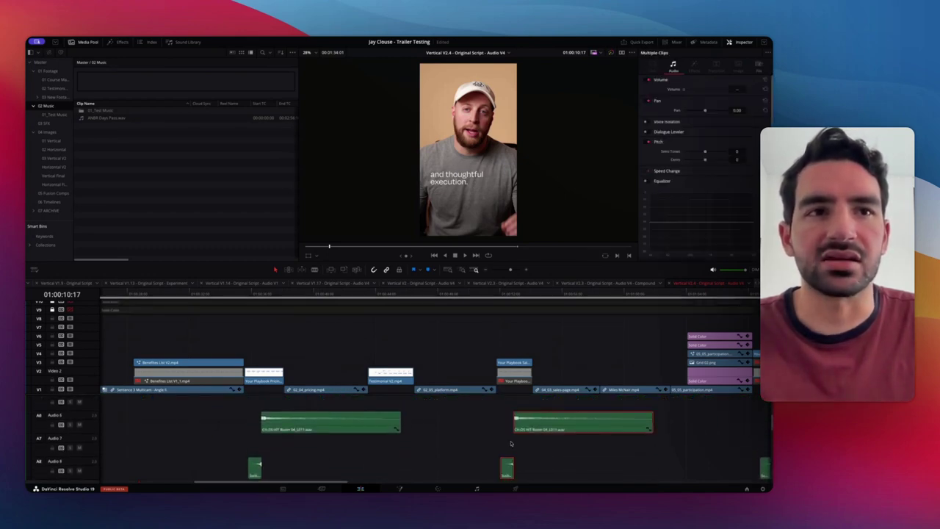
pyautogui.moveTo(509, 294); pyautogui.dragTo(514, 292)
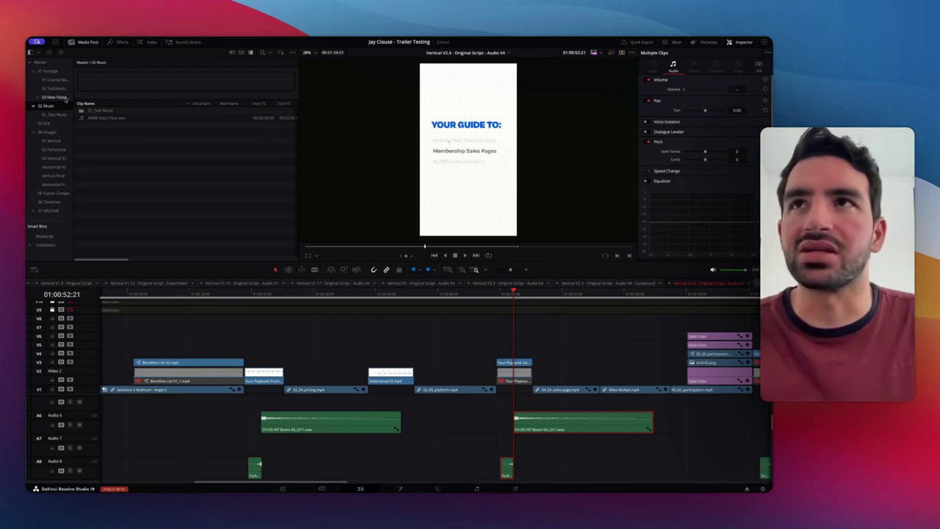
# Check the 04 Images bin, then select Vertical V2.4 in the 06 Timelines bin and zoom the timeline
pyautogui.click(49, 132)
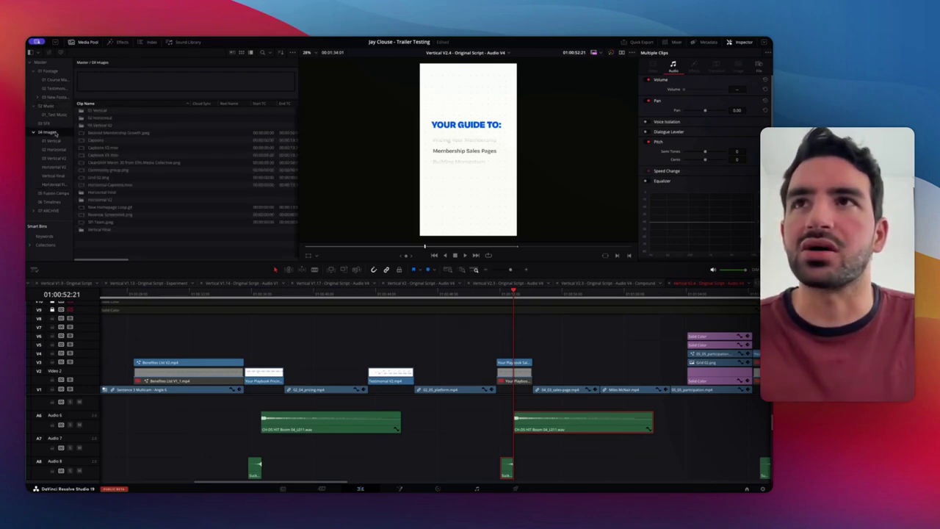
pyautogui.click(63, 201)
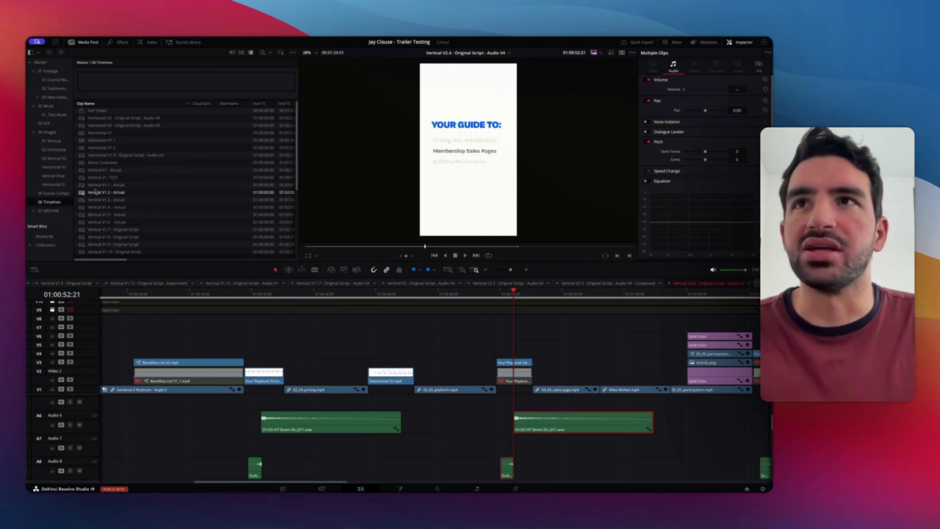
pyautogui.scroll(-2, 140, 220)
pyautogui.click(140, 244)
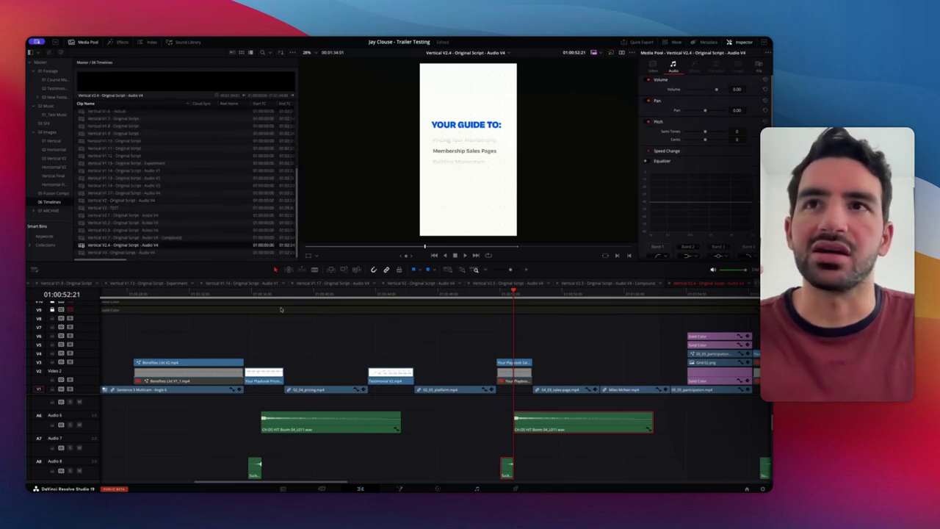
pyautogui.scroll(-5, 365, 335)
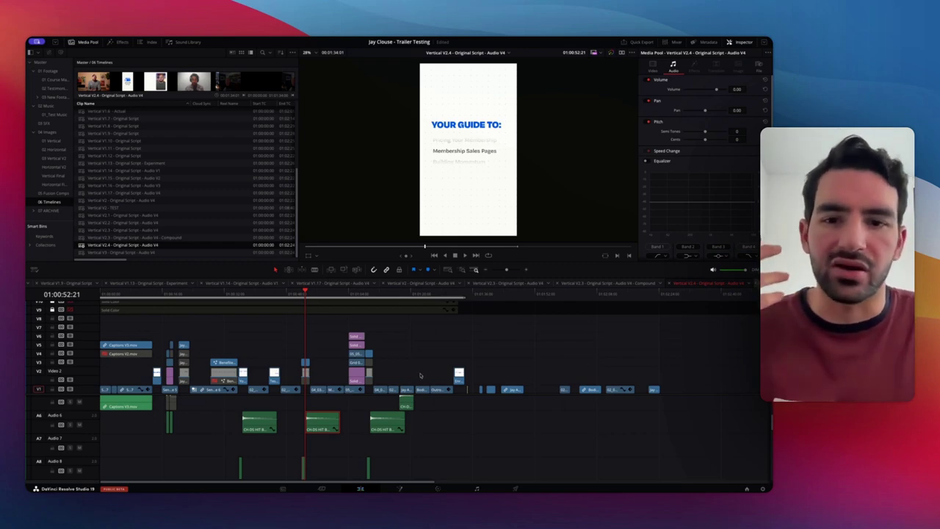
pyautogui.scroll(3, 389, 378)
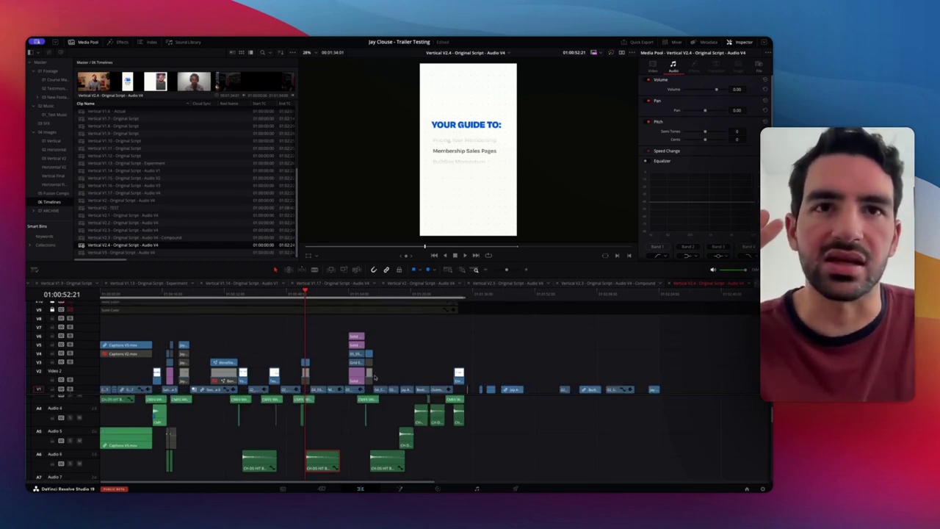
pyautogui.scroll(4, 365, 435)
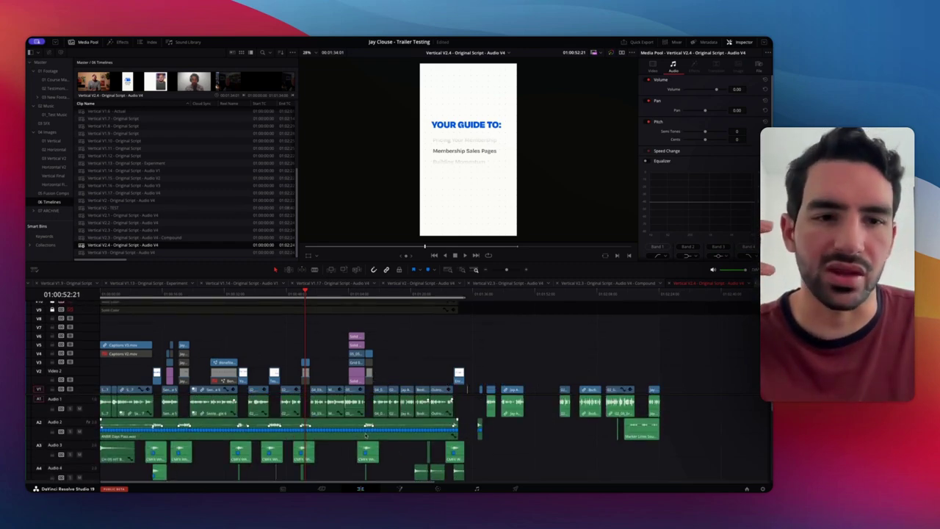